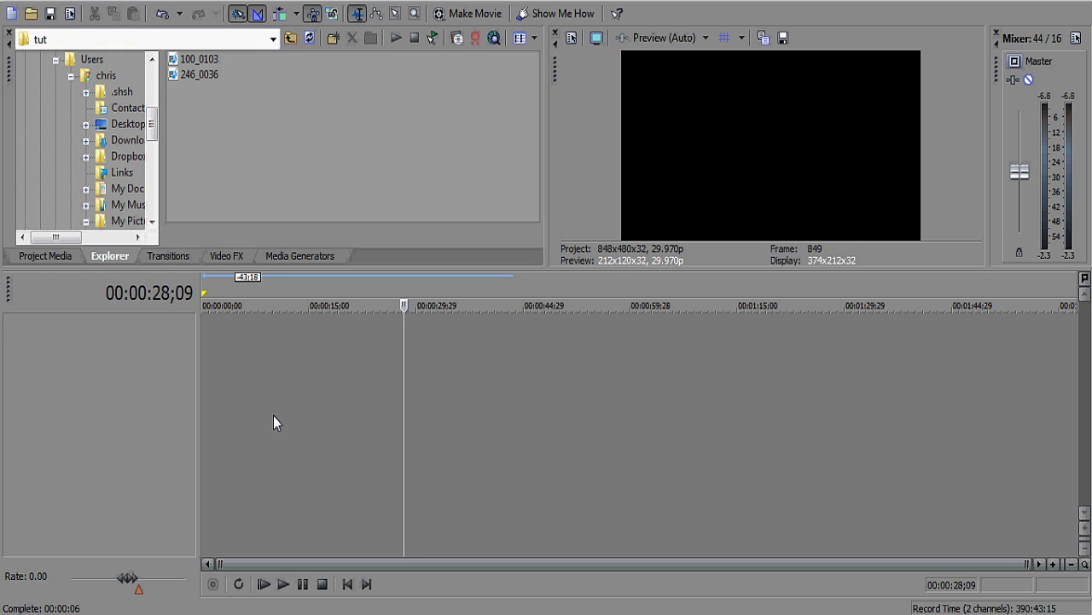
# Move the empty project's timeline cursor back to 00:00:00;00
pyautogui.click(347, 583)
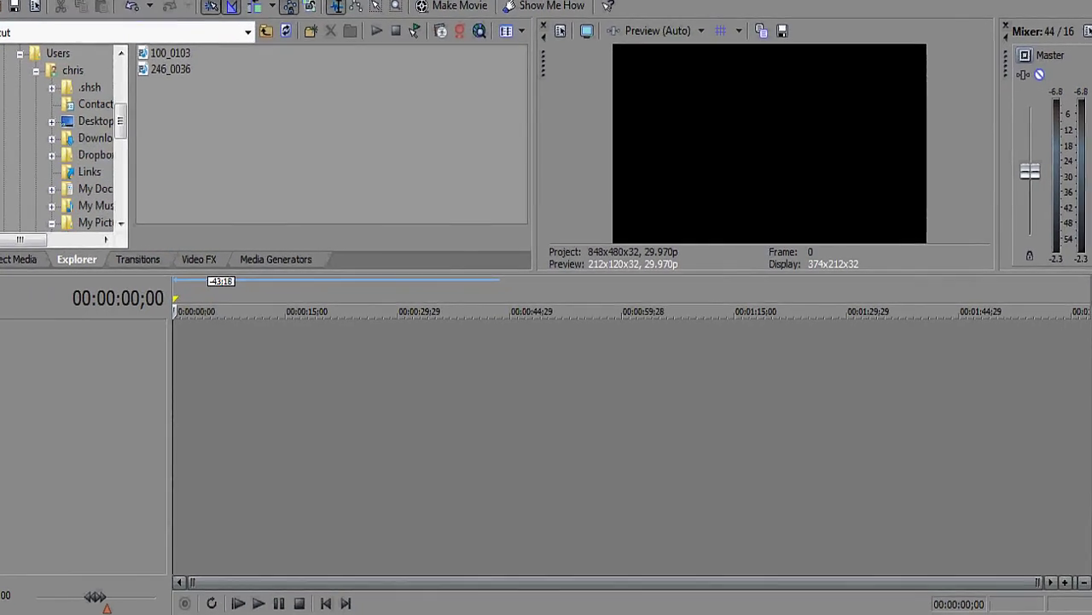
# From the Videos library's tut folder, drop 100_0103 and then 246_0036 onto stacked timeline tracks
pyautogui.click(171, 580)
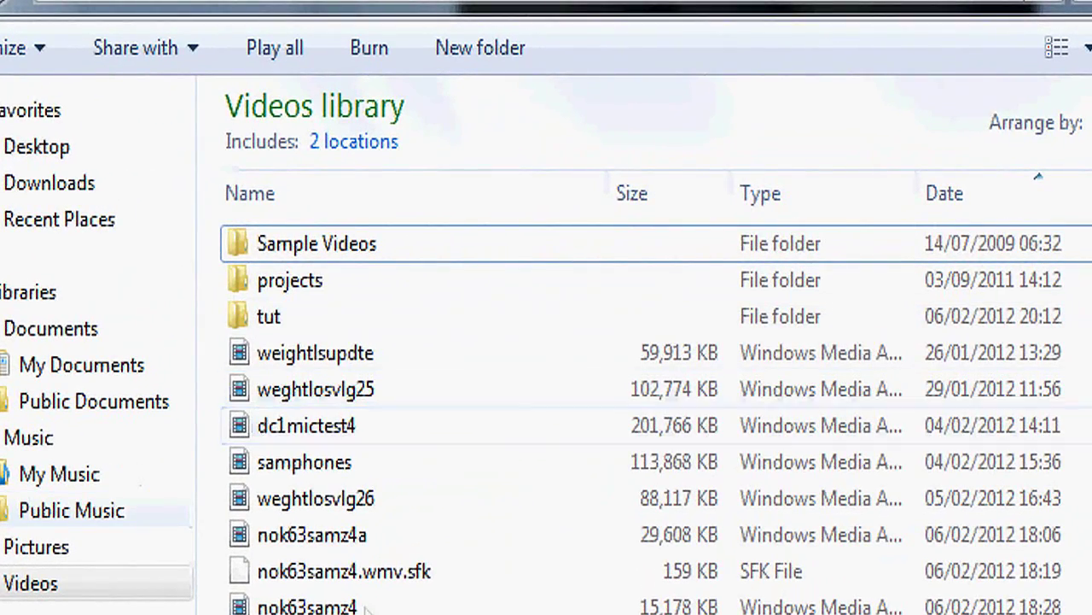
pyautogui.doubleClick(273, 316)
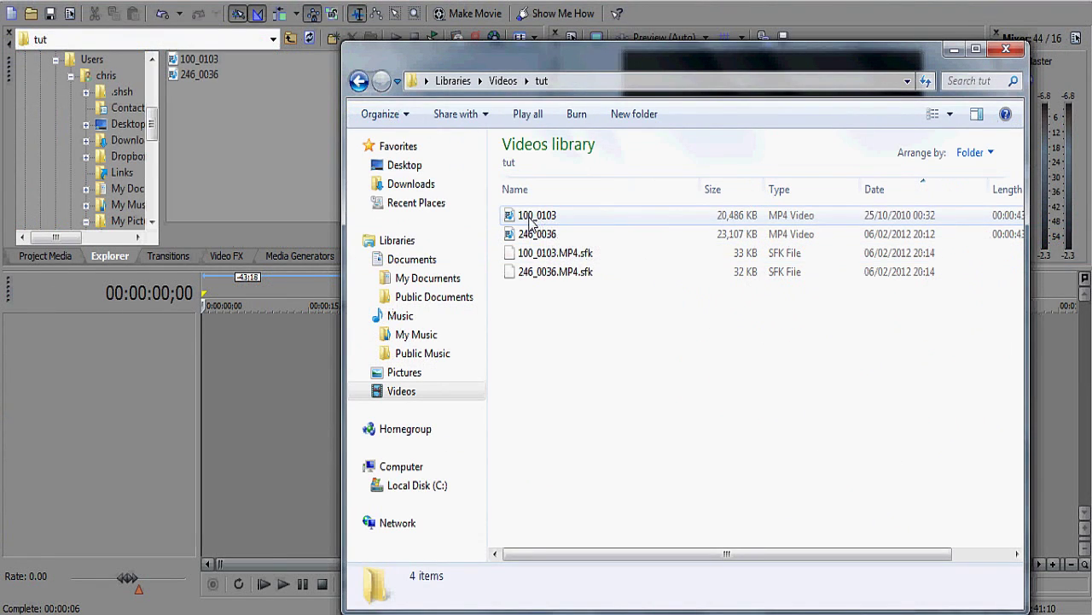
pyautogui.click(531, 219)
pyautogui.moveTo(197, 372); pyautogui.dragTo(209, 380)
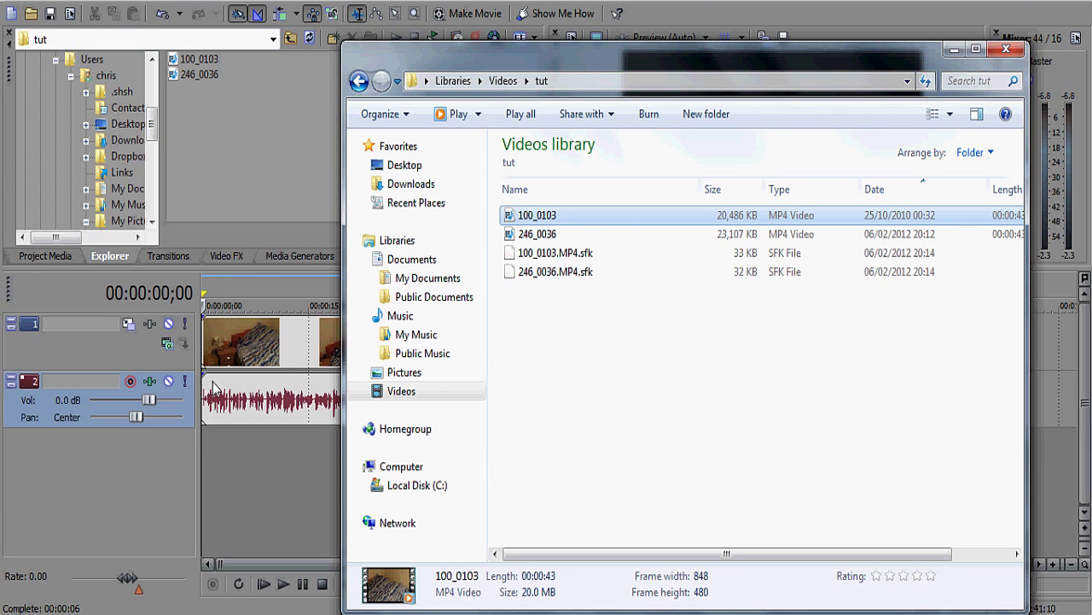
pyautogui.click(549, 237)
pyautogui.moveTo(527, 258); pyautogui.dragTo(162, 482)
pyautogui.click(956, 50)
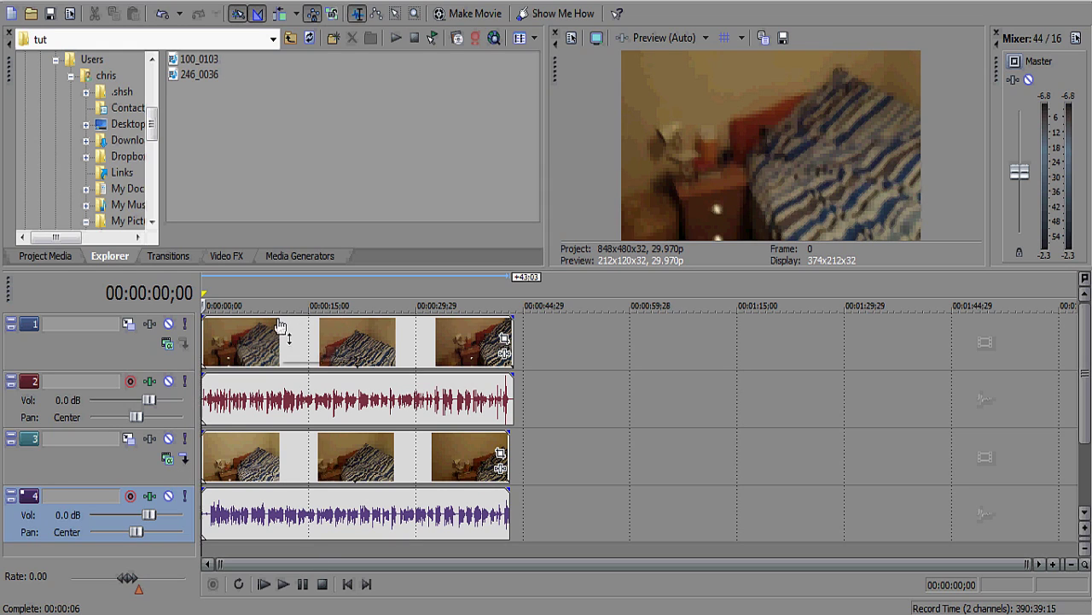
# Place the edit cursor at 00:00:03;24, showing frame 114 in the preview
pyautogui.click(235, 303)
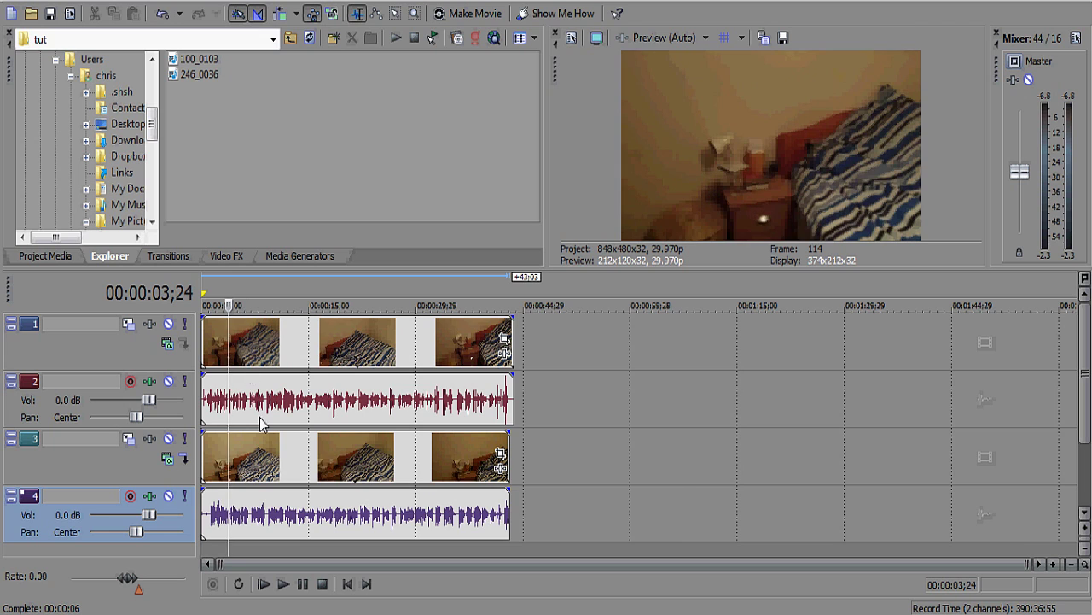
# Play the clips to compare them, zoom in, collapse video tracks 1 and 3, and enlarge both audio tracks
pyautogui.scroll(2, 262, 424)
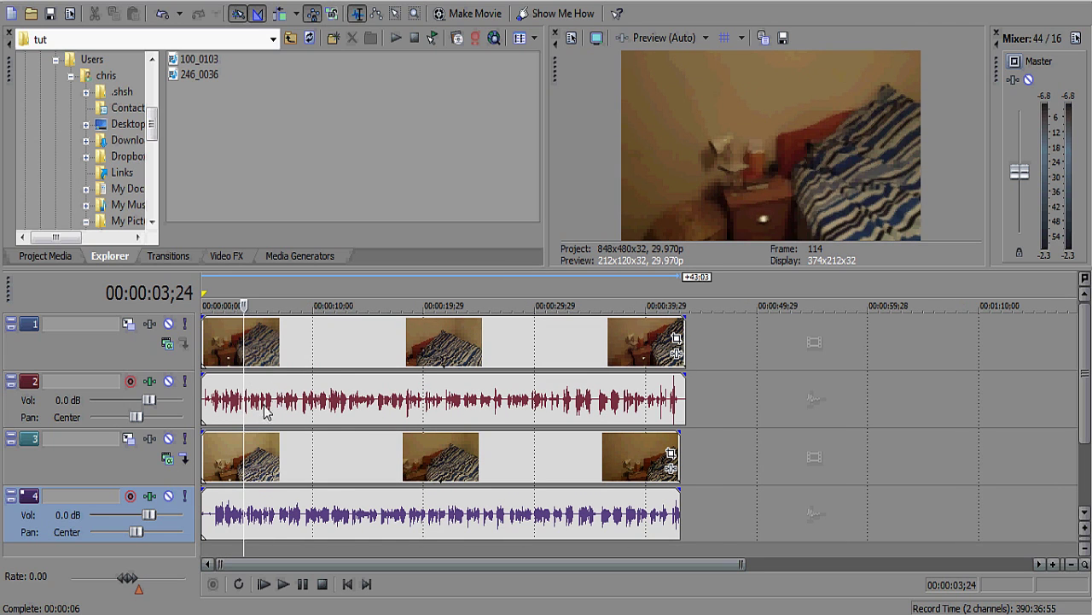
pyautogui.press('space')
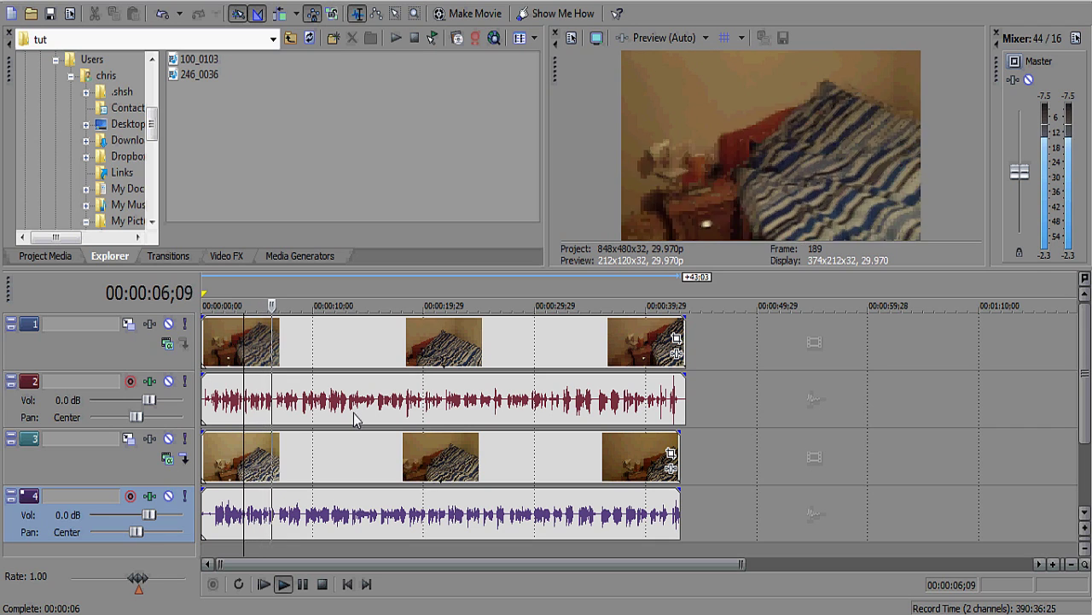
pyautogui.press('space')
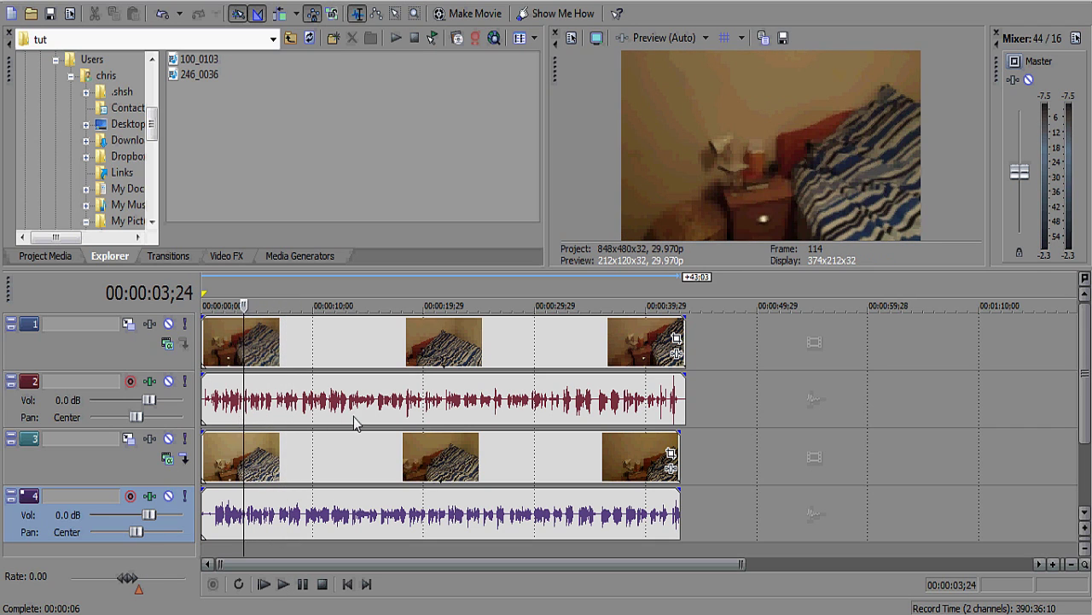
pyautogui.scroll(5, 237, 450)
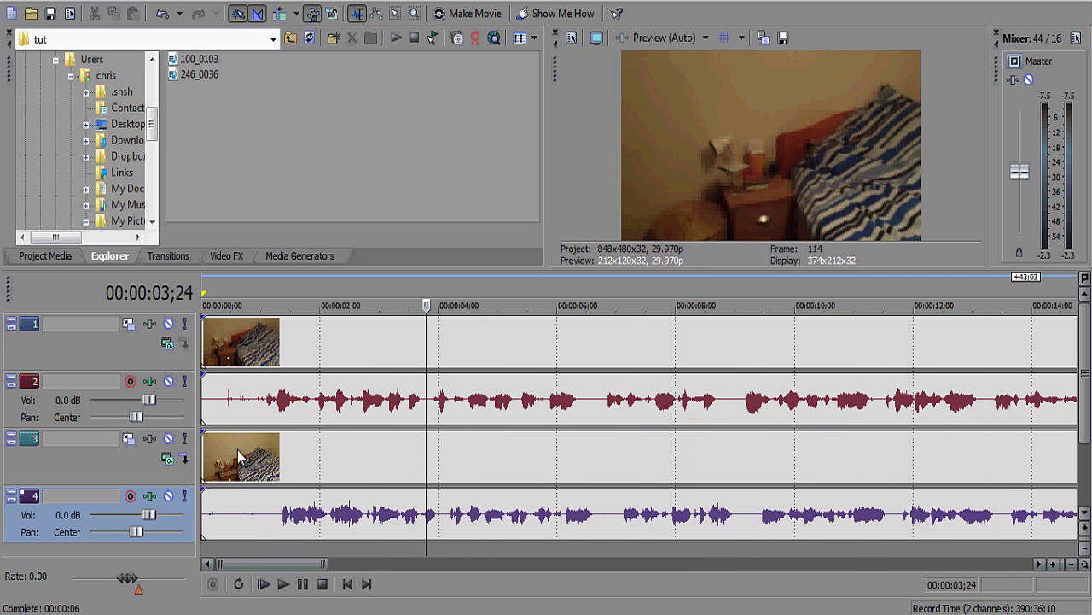
pyautogui.click(11, 325)
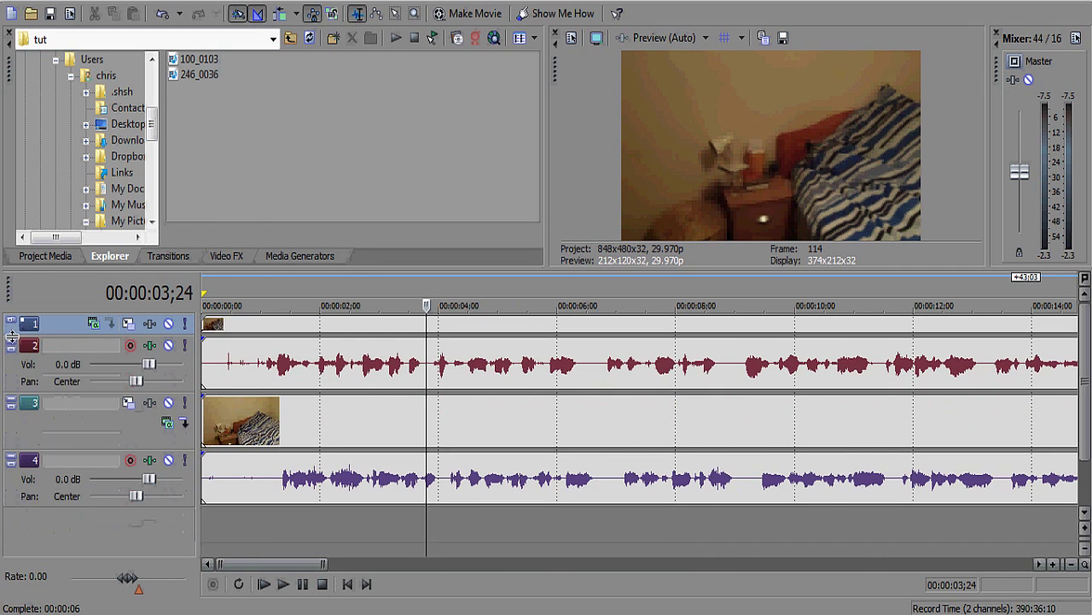
pyautogui.click(11, 402)
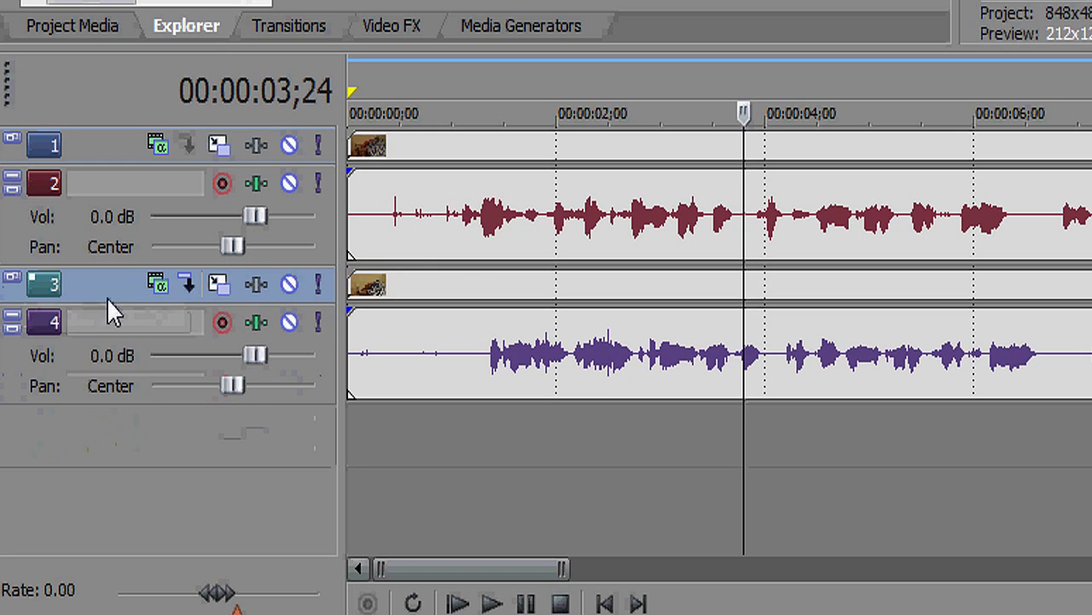
pyautogui.moveTo(165, 401); pyautogui.dragTo(164, 512)
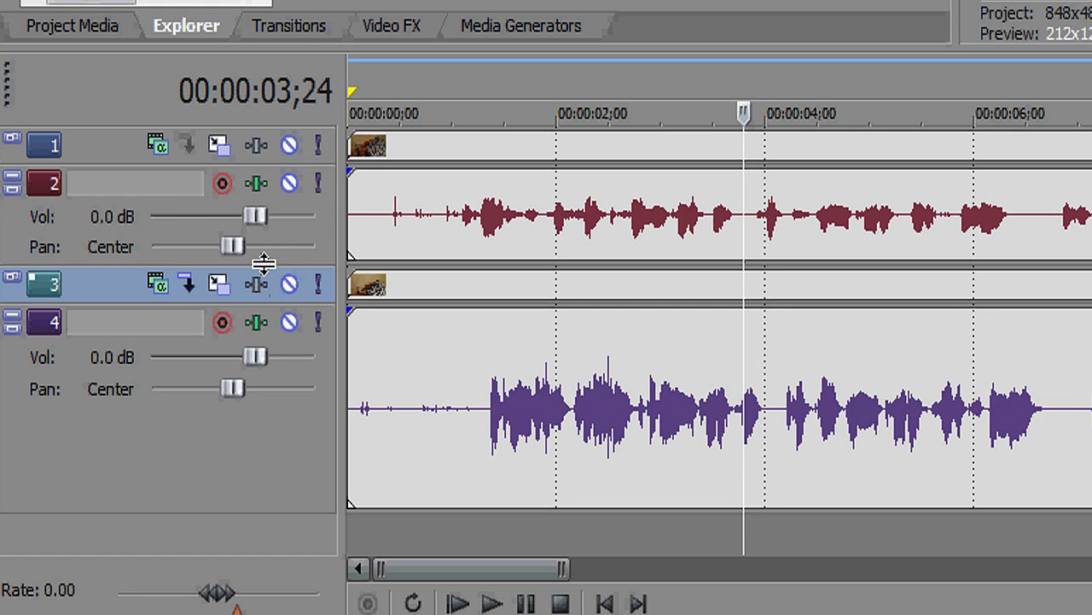
pyautogui.moveTo(264, 264); pyautogui.dragTo(264, 332)
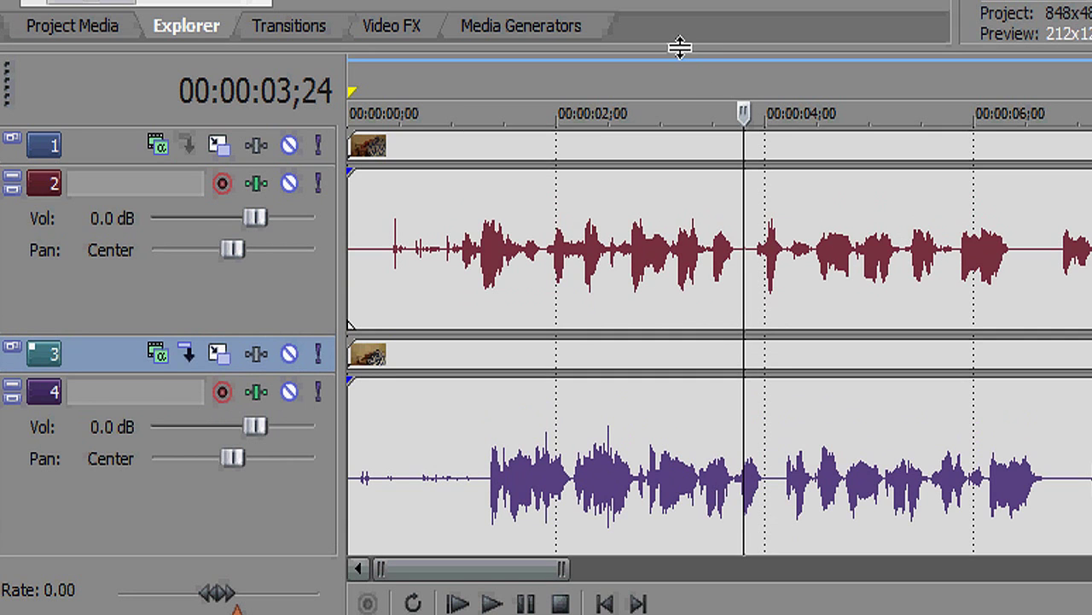
pyautogui.moveTo(679, 47); pyautogui.dragTo(679, 0)
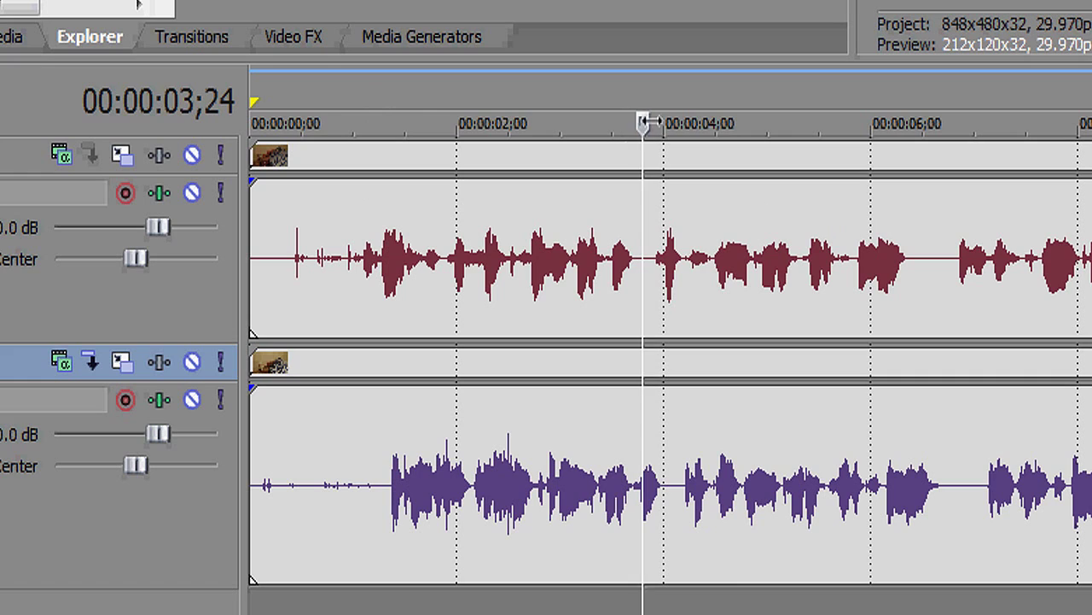
# Slide the track 2 audio event 8 frames later so both waveforms line up
pyautogui.click(388, 109)
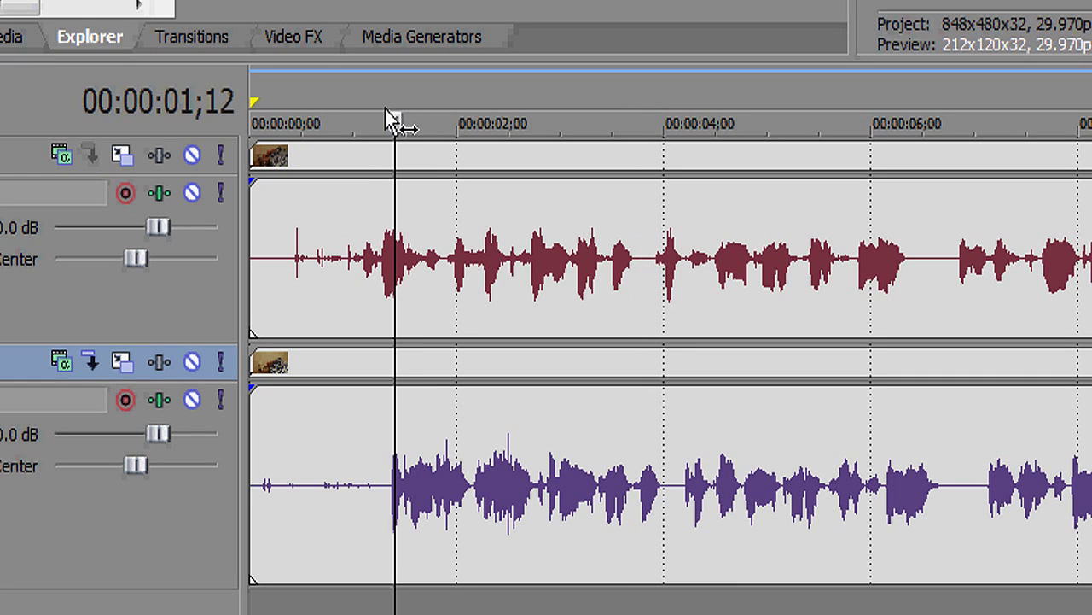
pyautogui.click(381, 117)
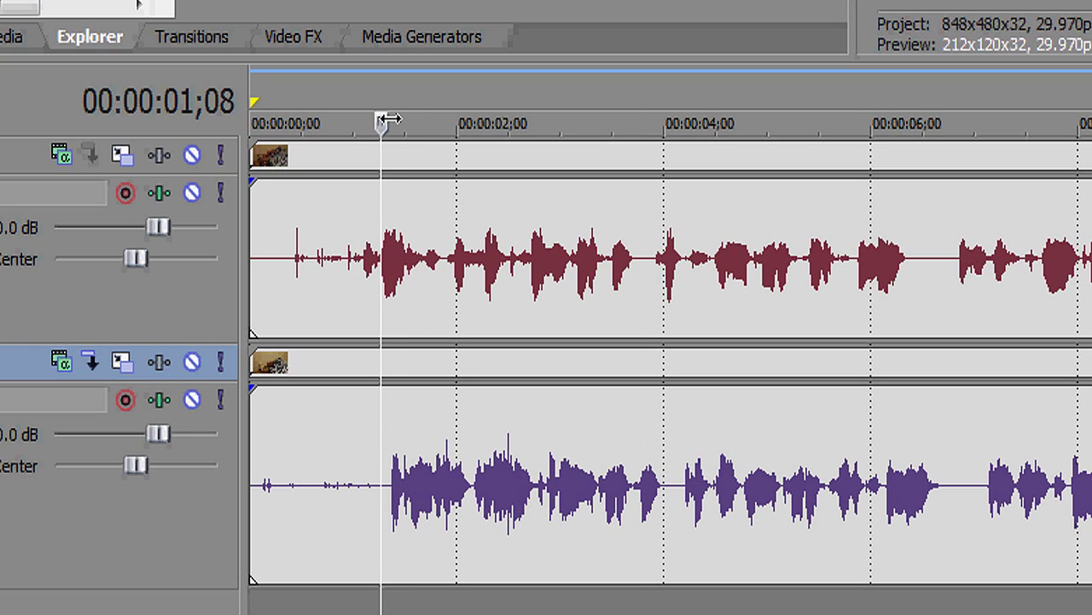
pyautogui.click(390, 113)
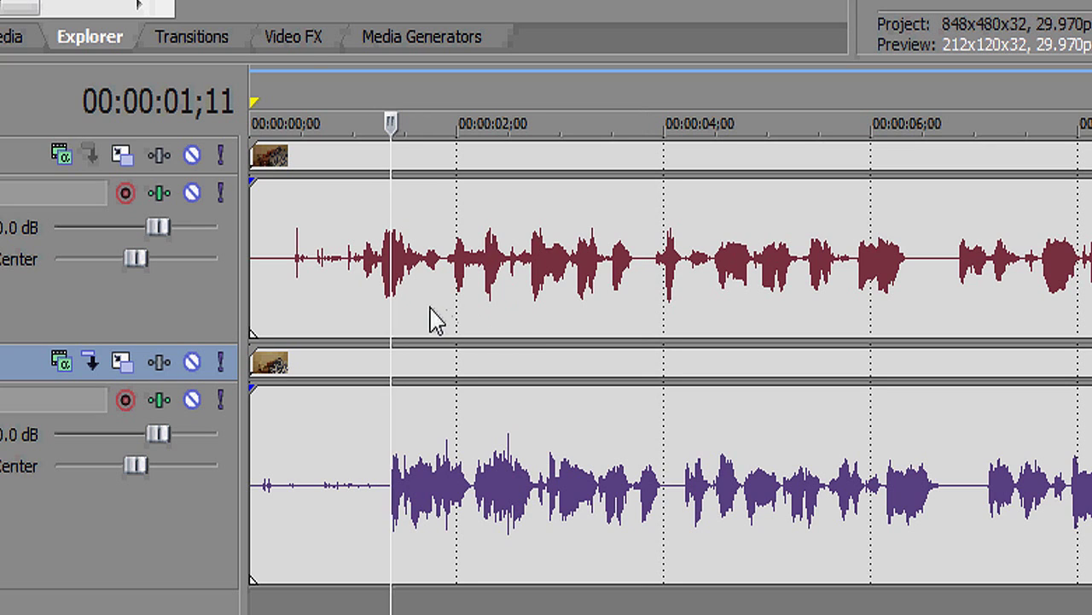
pyautogui.moveTo(436, 320); pyautogui.dragTo(458, 317)
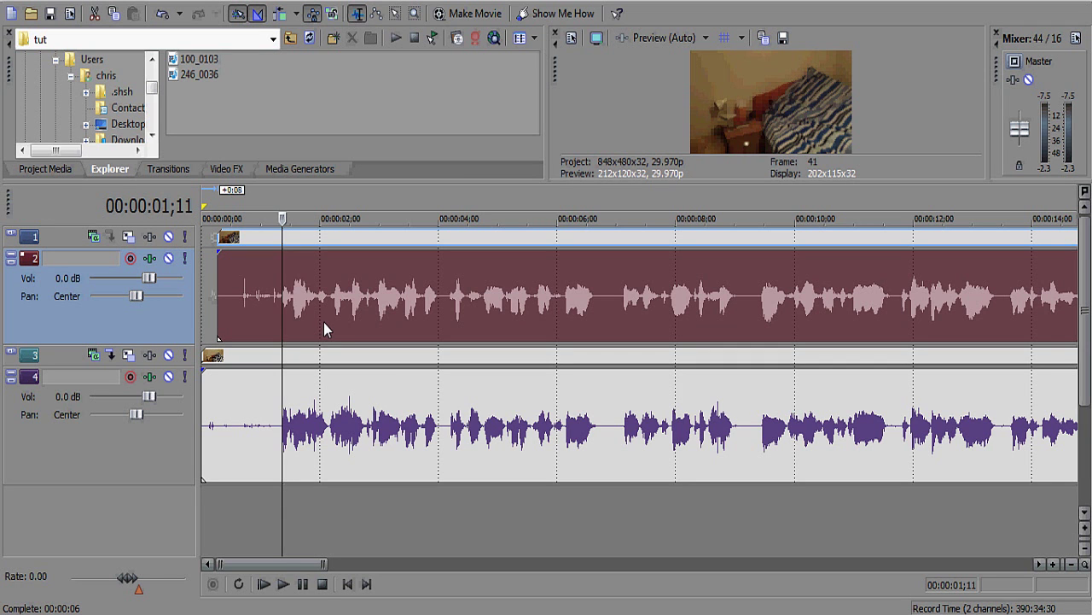
# Play back to check sync, then trim the first 8 frames off the track 4 clip
pyautogui.press('space')
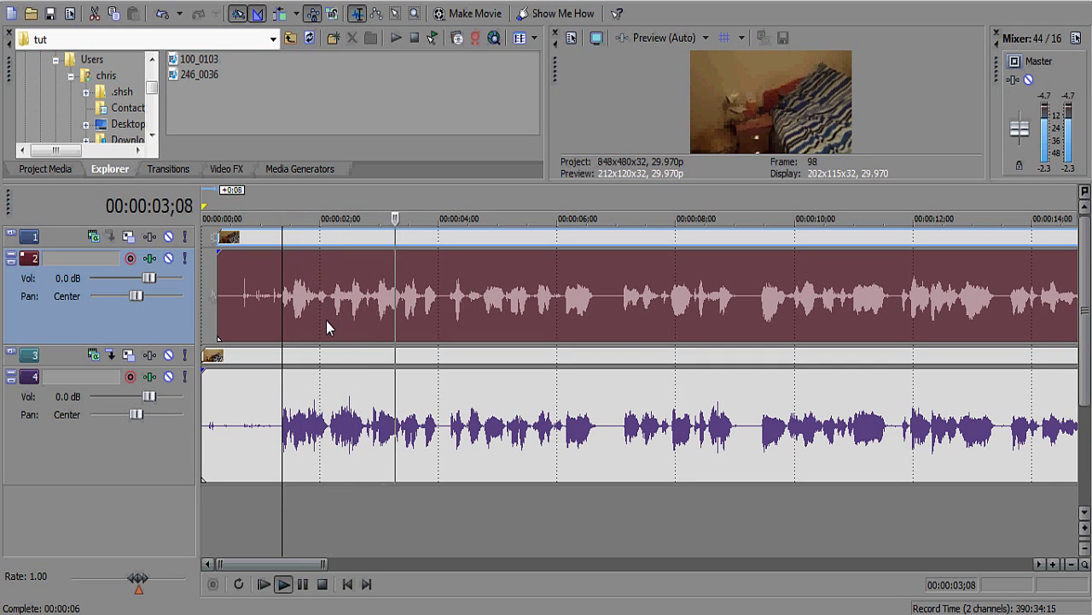
pyautogui.press('space')
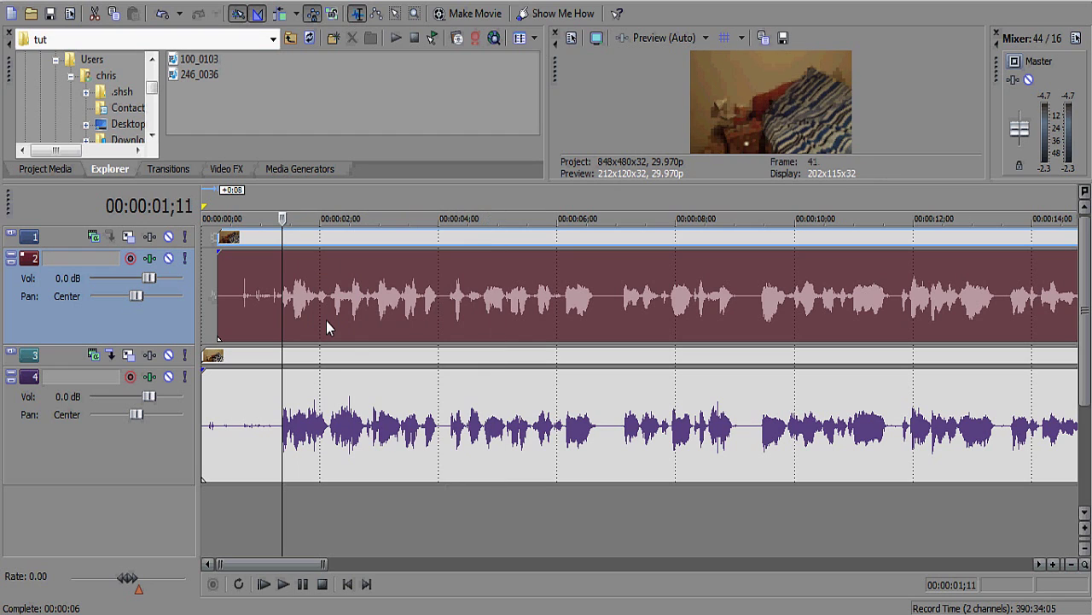
pyautogui.moveTo(205, 389); pyautogui.dragTo(221, 387)
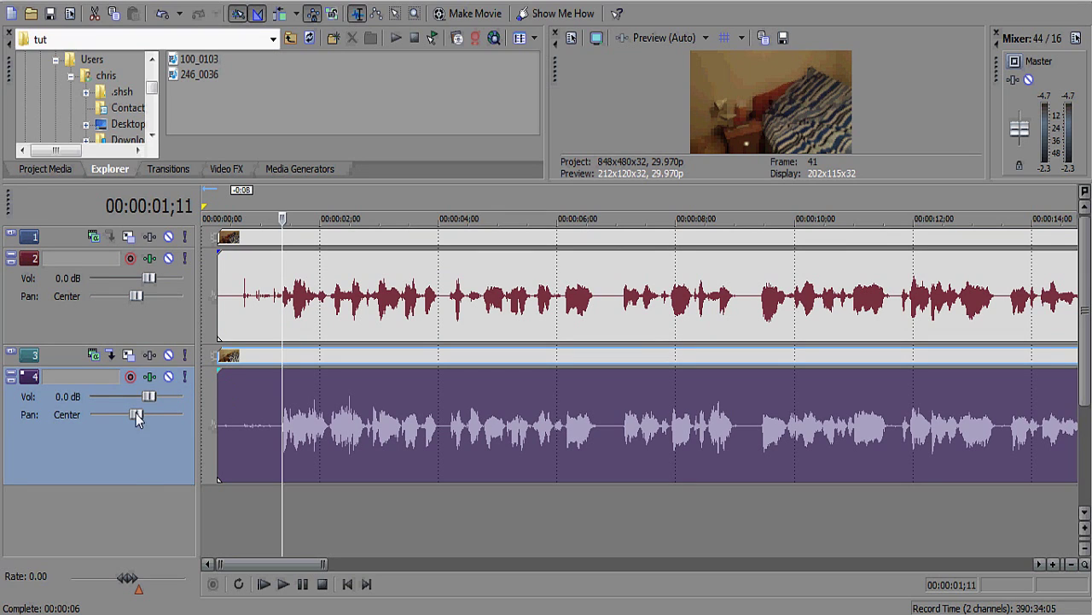
# Shrink the audio tracks and expand video tracks 1 and 3 to show their thumbnails
pyautogui.moveTo(135, 484); pyautogui.dragTo(132, 438)
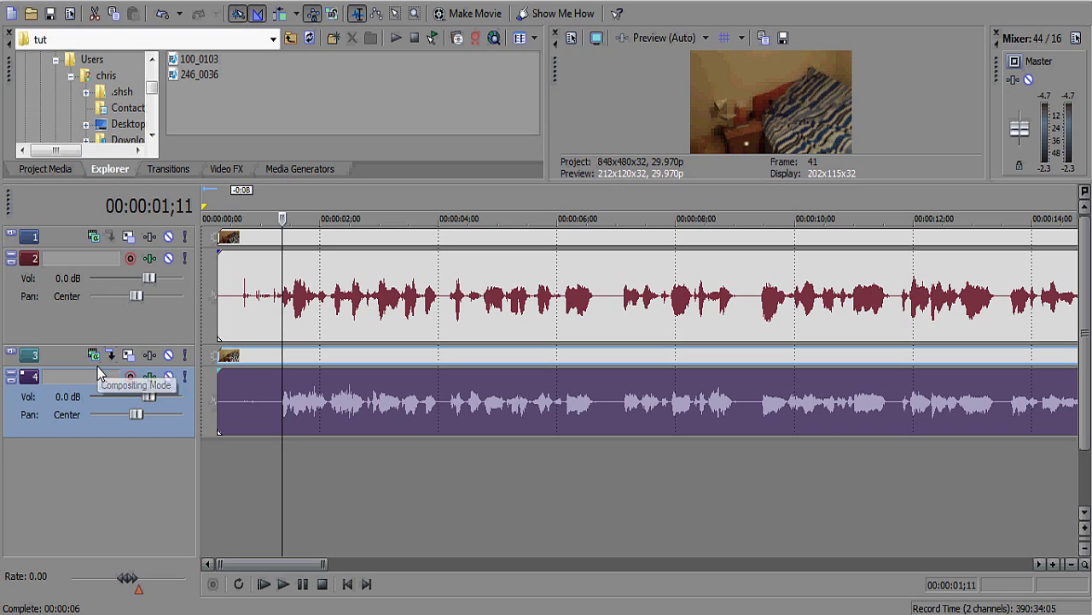
pyautogui.moveTo(96, 367); pyautogui.dragTo(91, 436)
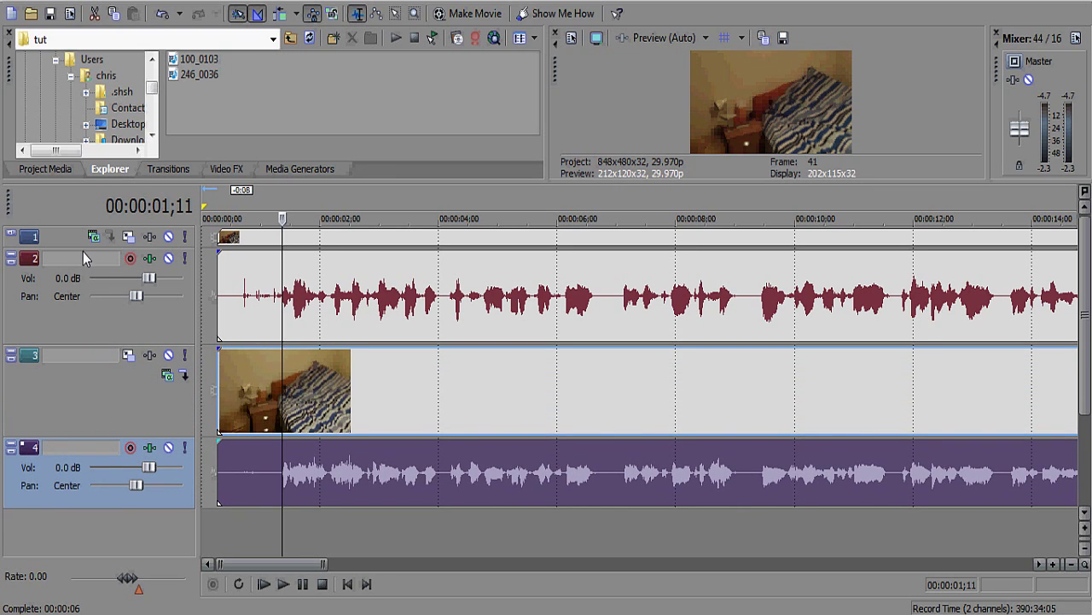
pyautogui.moveTo(83, 248); pyautogui.dragTo(83, 295)
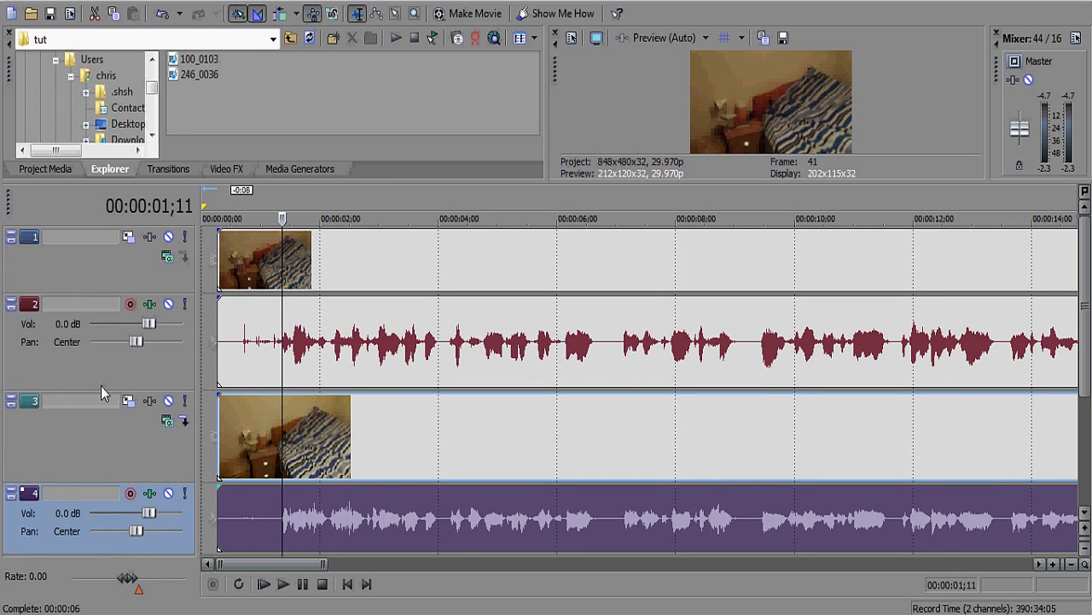
pyautogui.moveTo(103, 390); pyautogui.dragTo(103, 342)
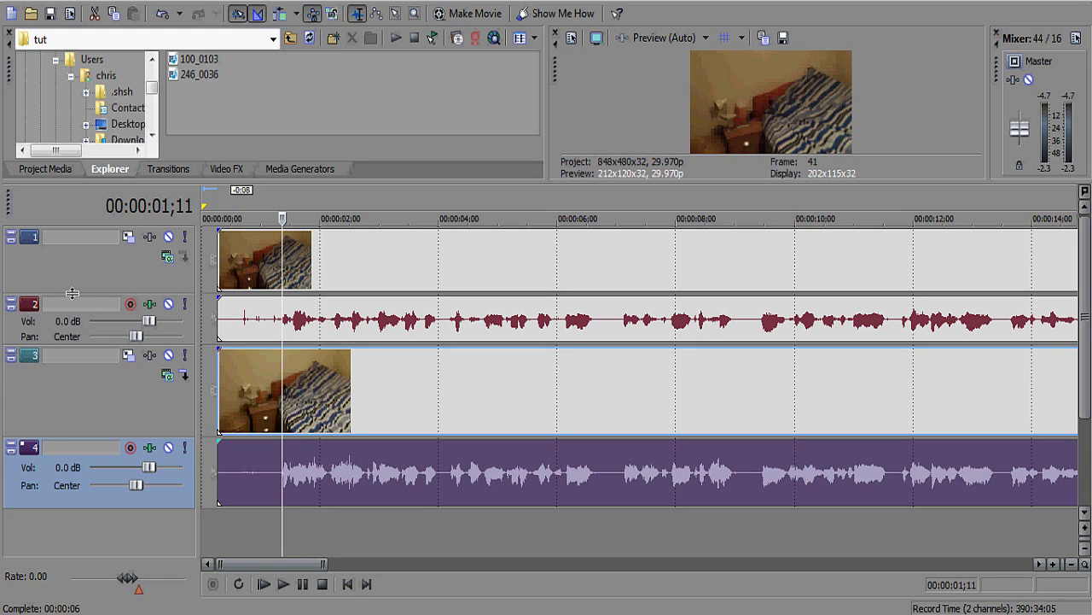
# Shrink audio tracks 2 and 4 to minimum height and put the playhead at 00:00:15;13
pyautogui.moveTo(72, 295); pyautogui.dragTo(79, 326)
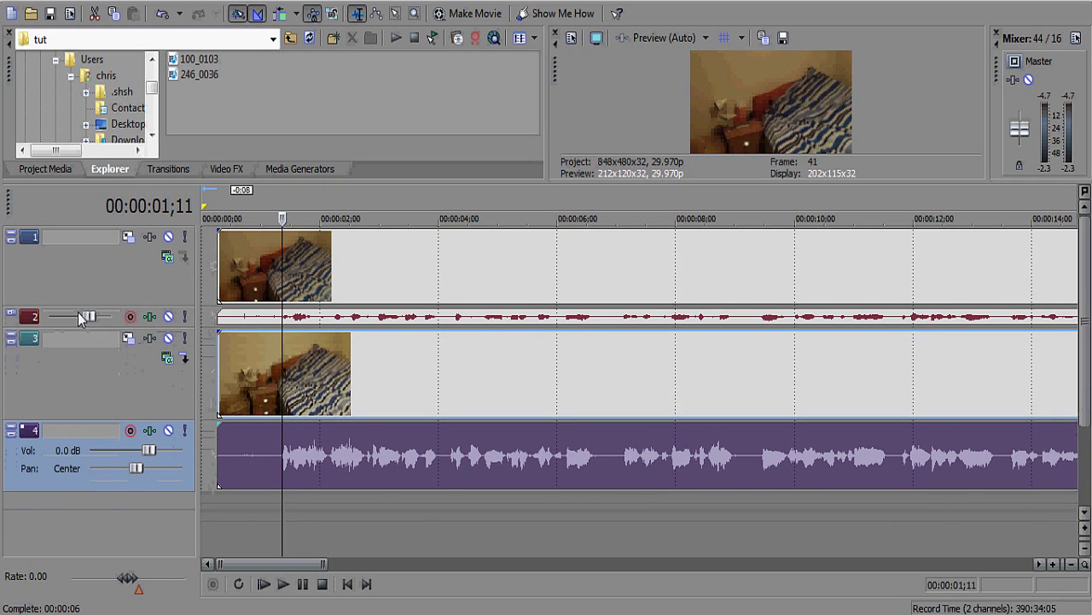
pyautogui.moveTo(128, 480)
pyautogui.mouseDown()
pyautogui.moveTo(127, 418)
pyautogui.moveTo(139, 461)
pyautogui.mouseUp()
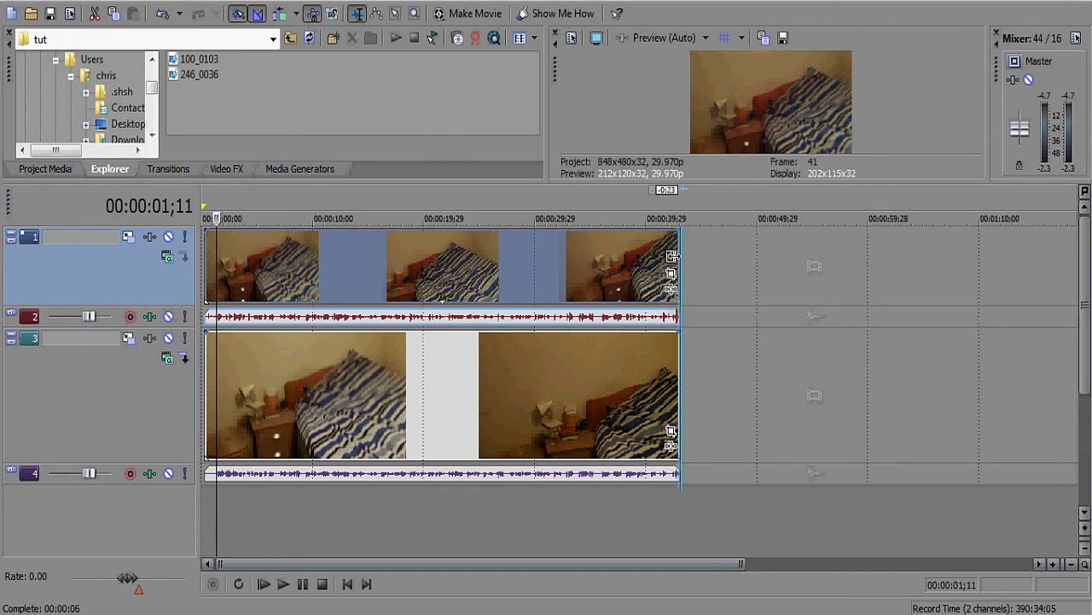
pyautogui.click(675, 219)
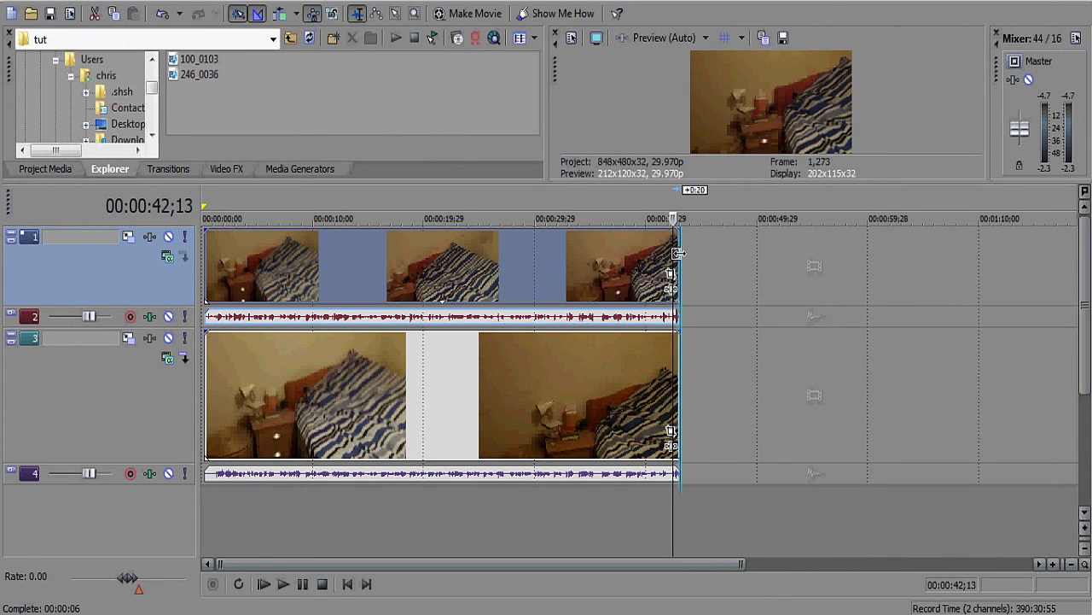
# Drag the splitter down to enlarge the Explorer and preview panels above the timeline
pyautogui.scroll(6, 496, 374)
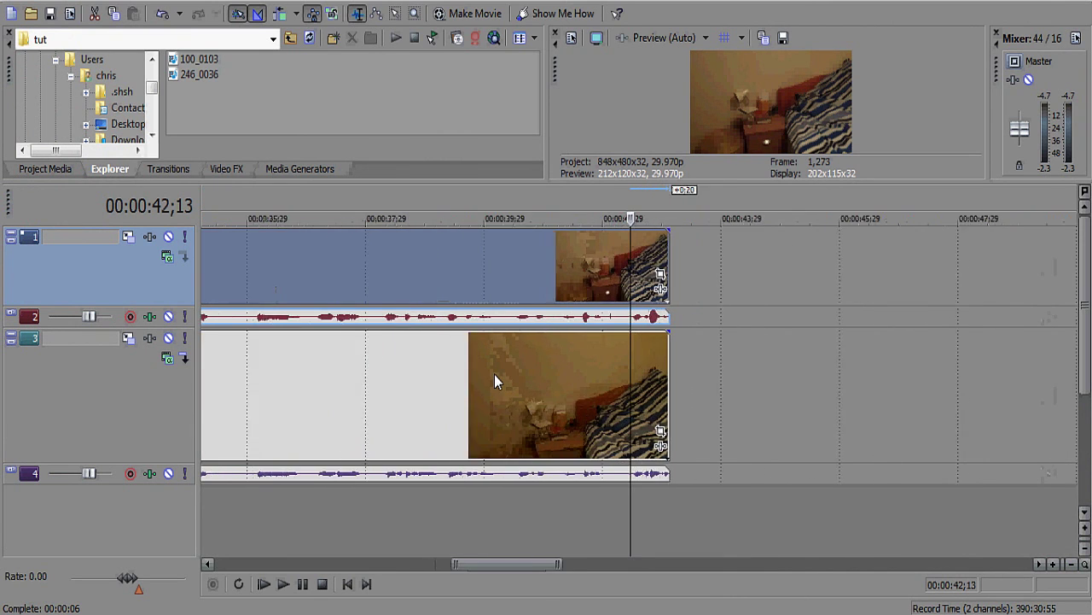
pyautogui.scroll(-8, 494, 374)
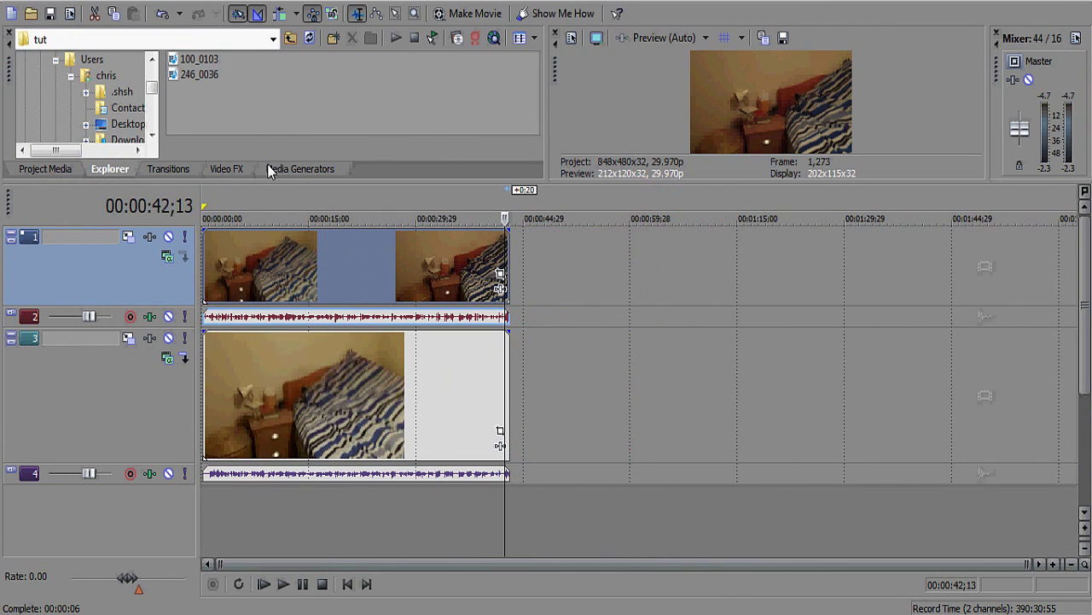
pyautogui.moveTo(273, 180); pyautogui.dragTo(273, 267)
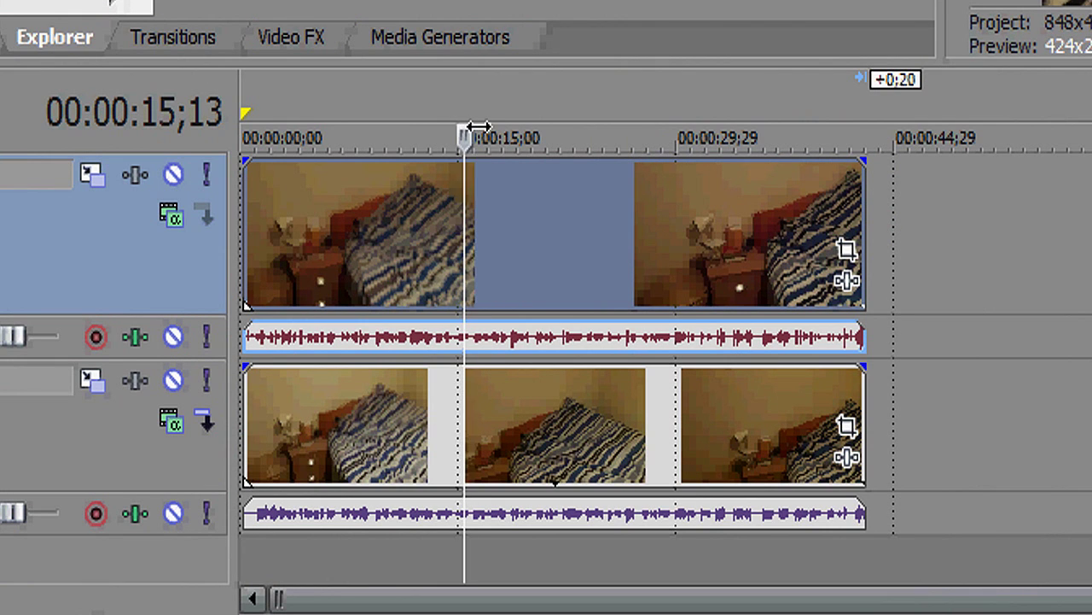
# Split both video clips at 00:00:16;17 and again at 00:00:29;27
pyautogui.click(481, 118)
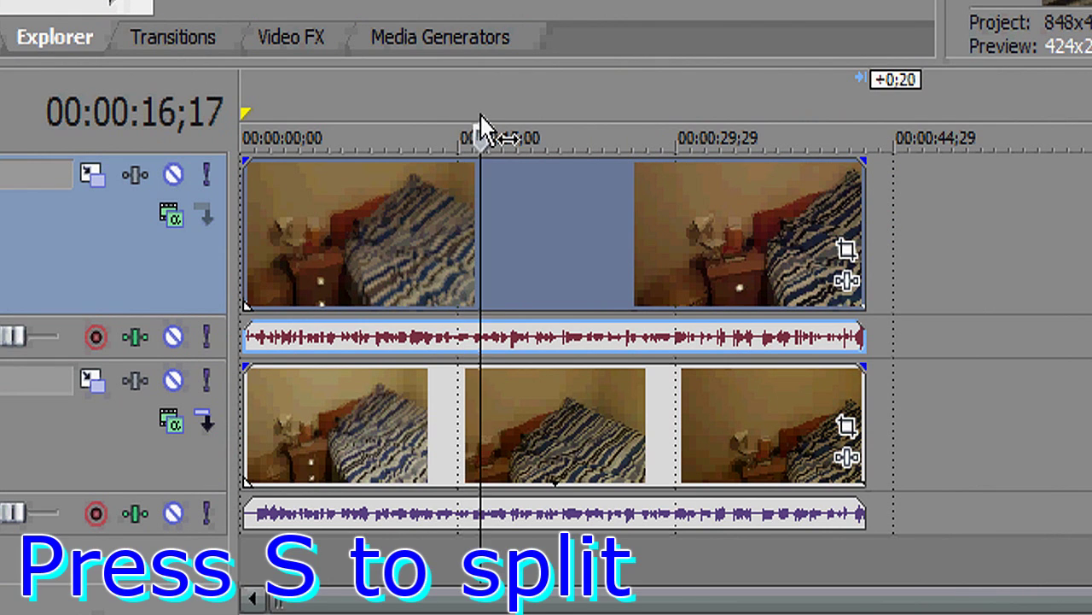
pyautogui.press('s')
pyautogui.click(482, 424)
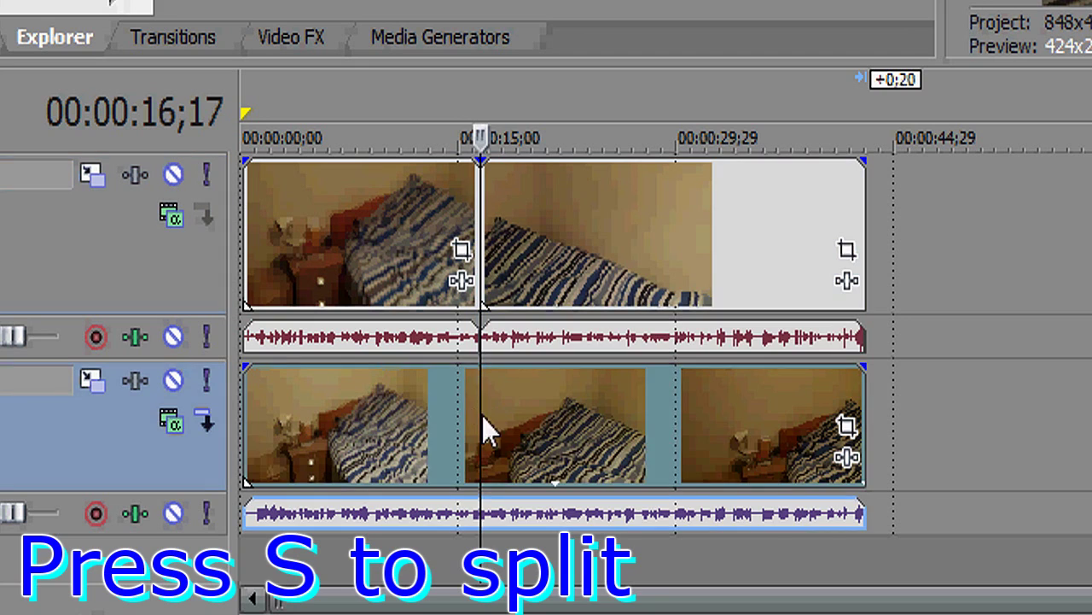
pyautogui.press('s')
pyautogui.click(694, 119)
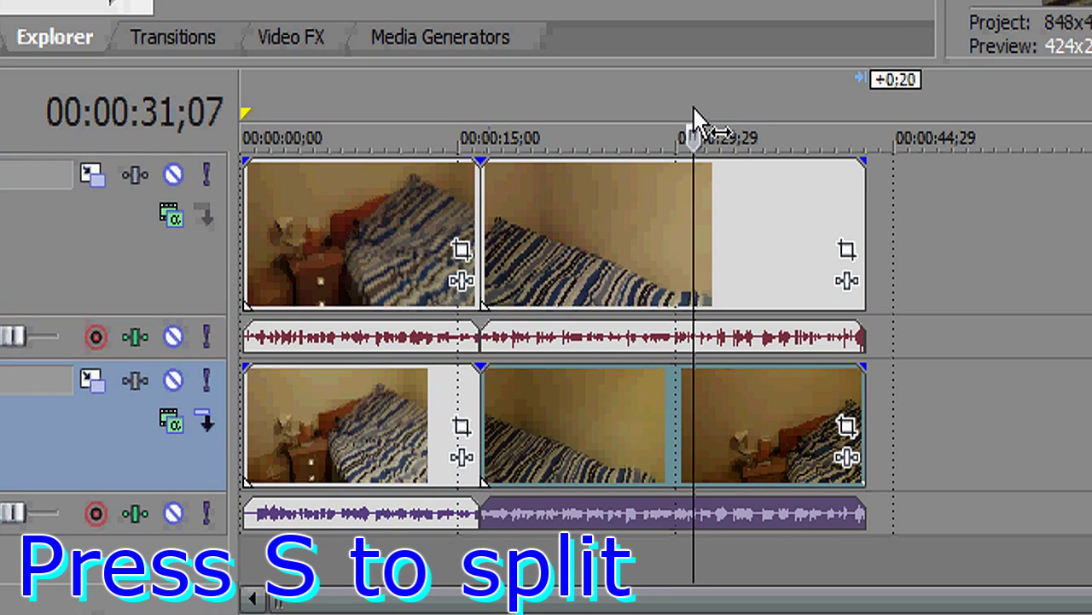
pyautogui.click(679, 128)
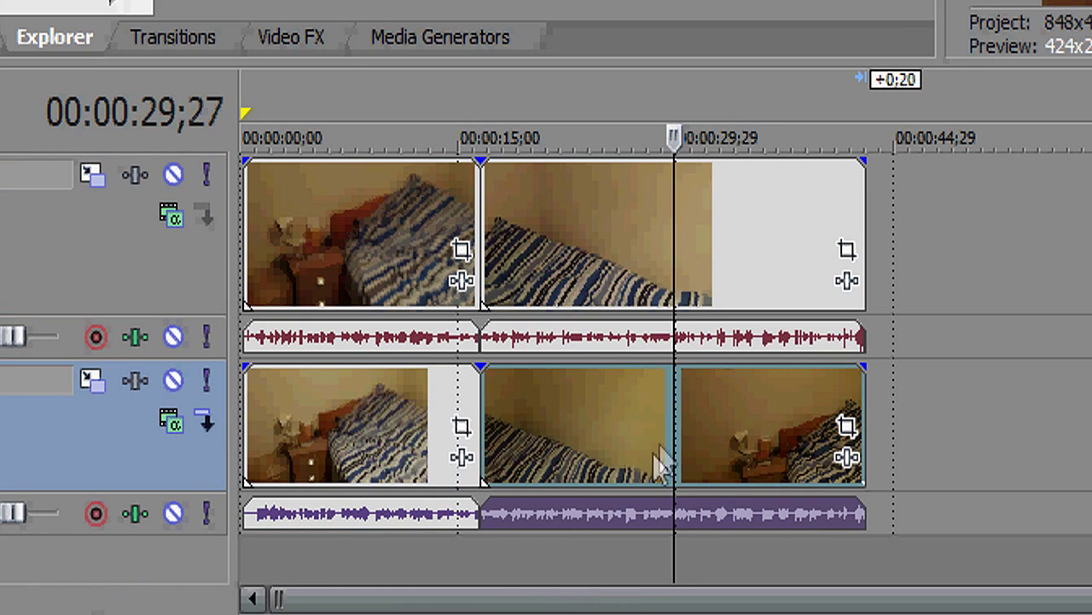
pyautogui.press('s')
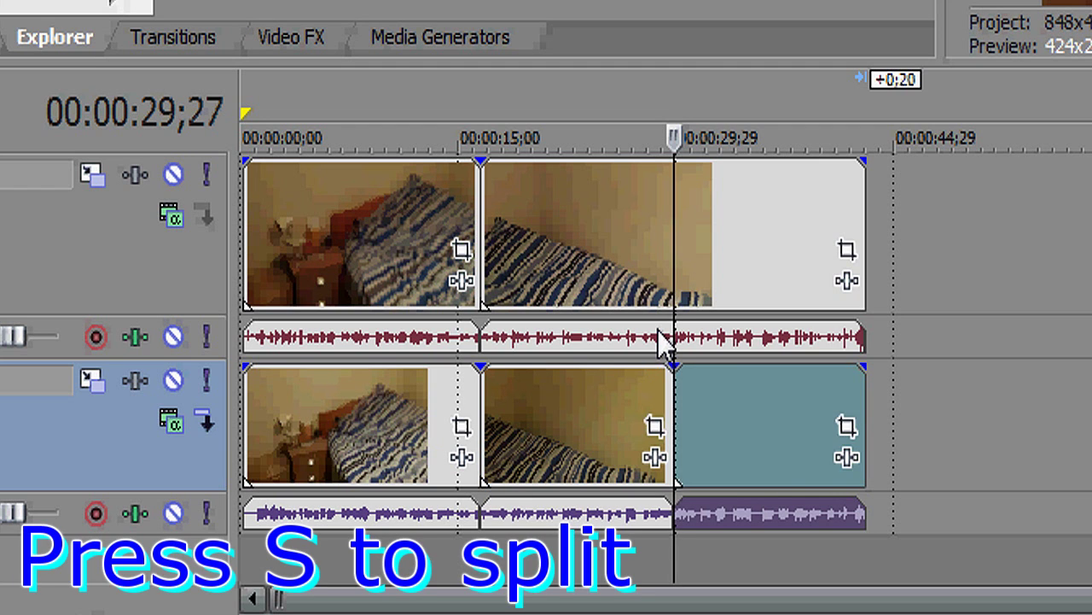
pyautogui.click(678, 217)
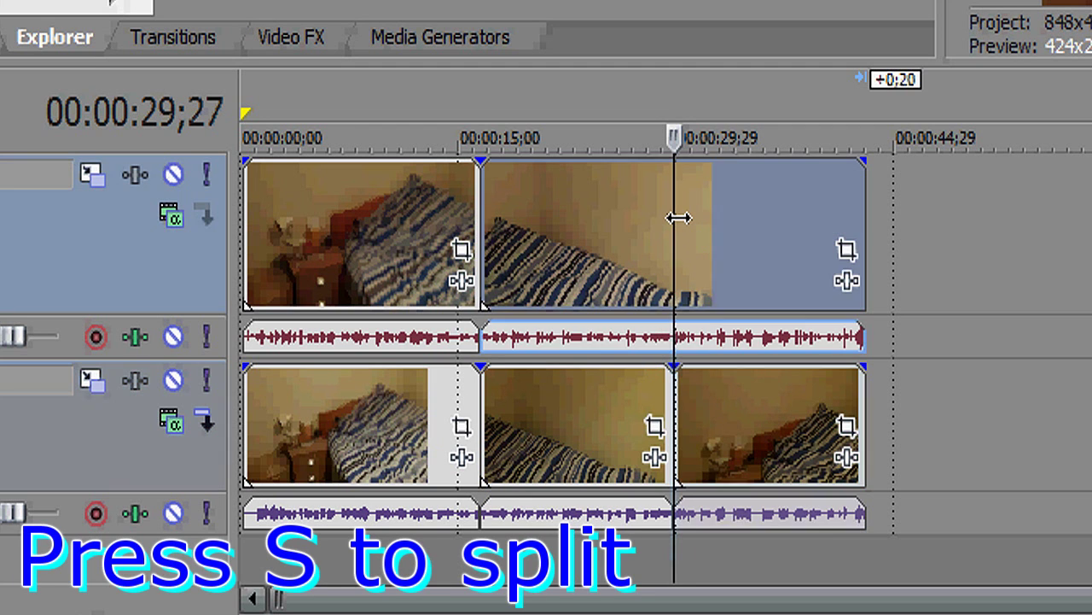
pyautogui.press('s')
# Delete the bottom clip's middle section and the top clip's final section
pyautogui.click(574, 471)
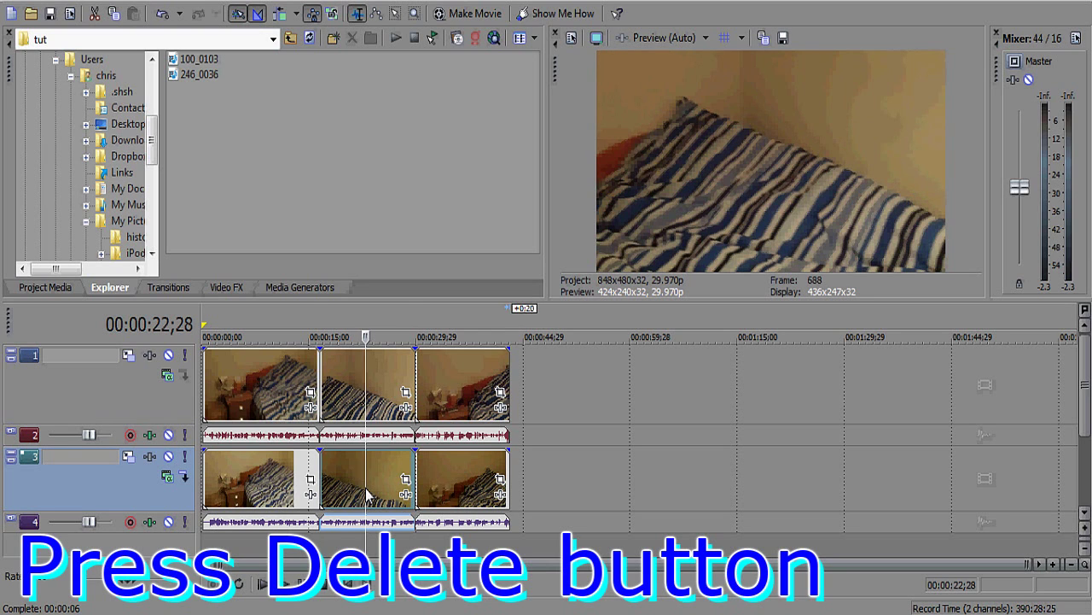
pyautogui.press('Delete')
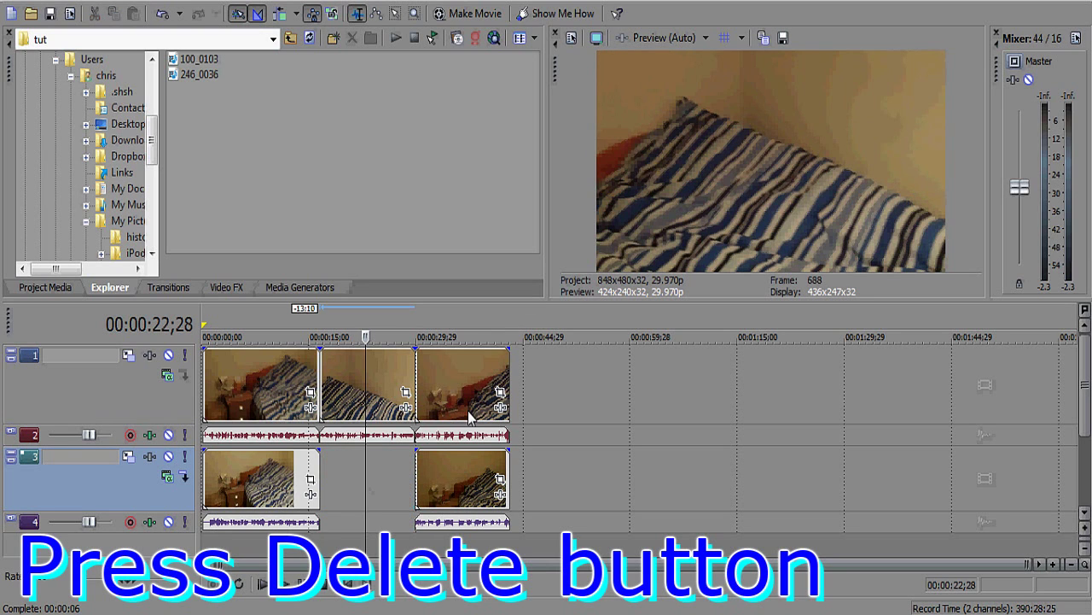
pyautogui.click(454, 391)
pyautogui.press('Delete')
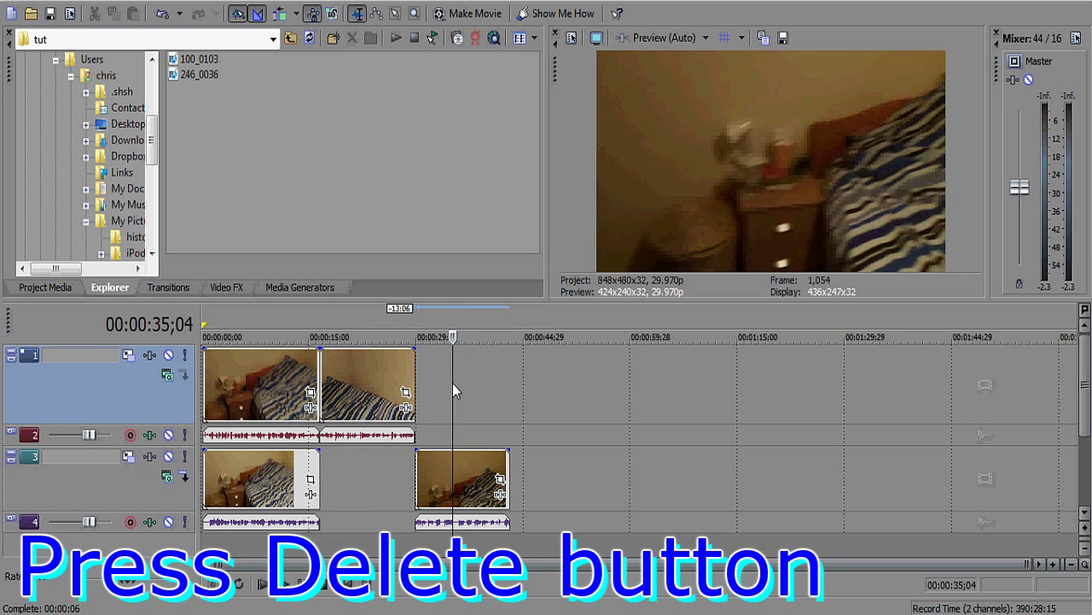
pyautogui.click(366, 488)
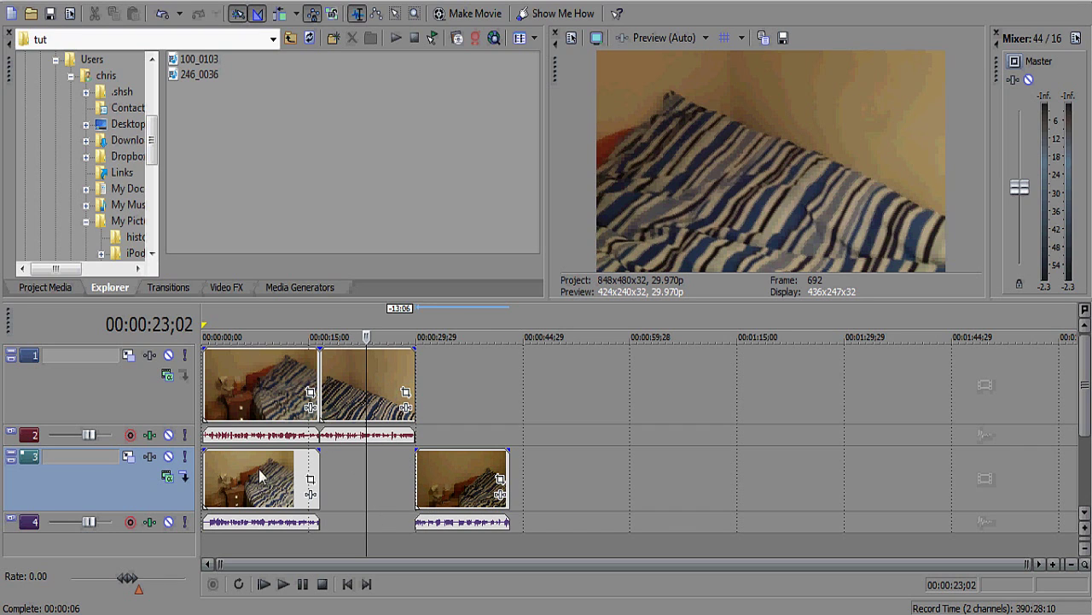
pyautogui.click(259, 326)
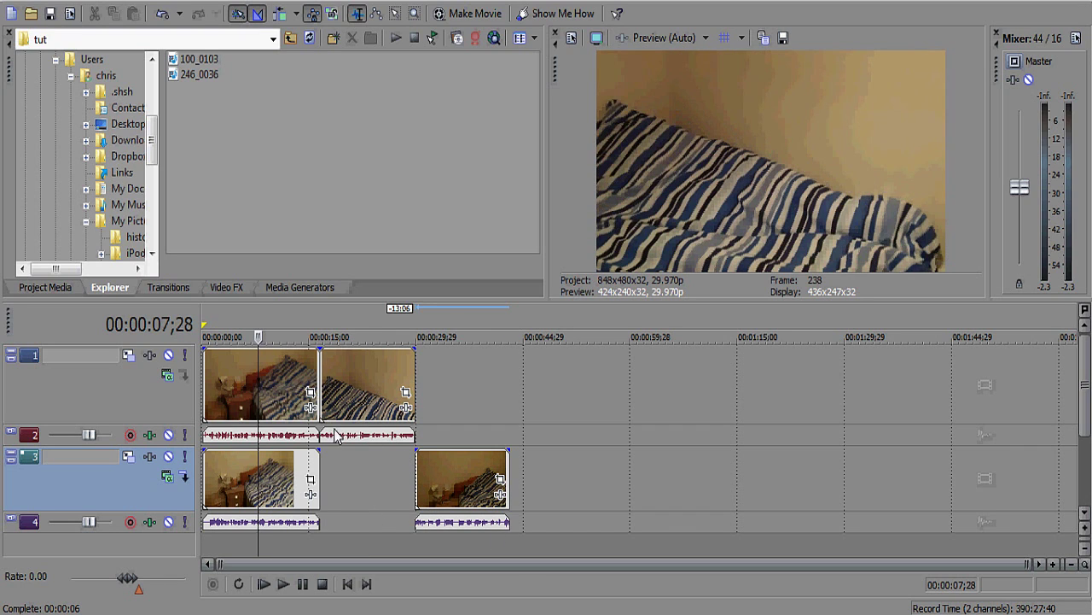
pyautogui.click(367, 329)
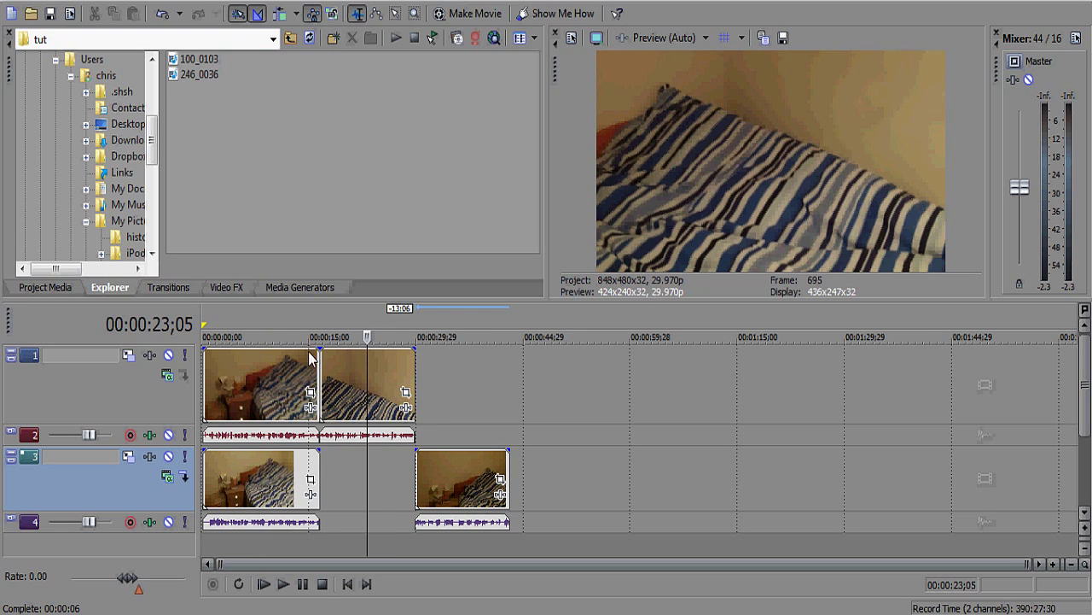
pyautogui.click(267, 328)
# Open Event Pan/Crop for 100_0103 and set Maintain aspect ratio to No
pyautogui.scroll(3, 327, 425)
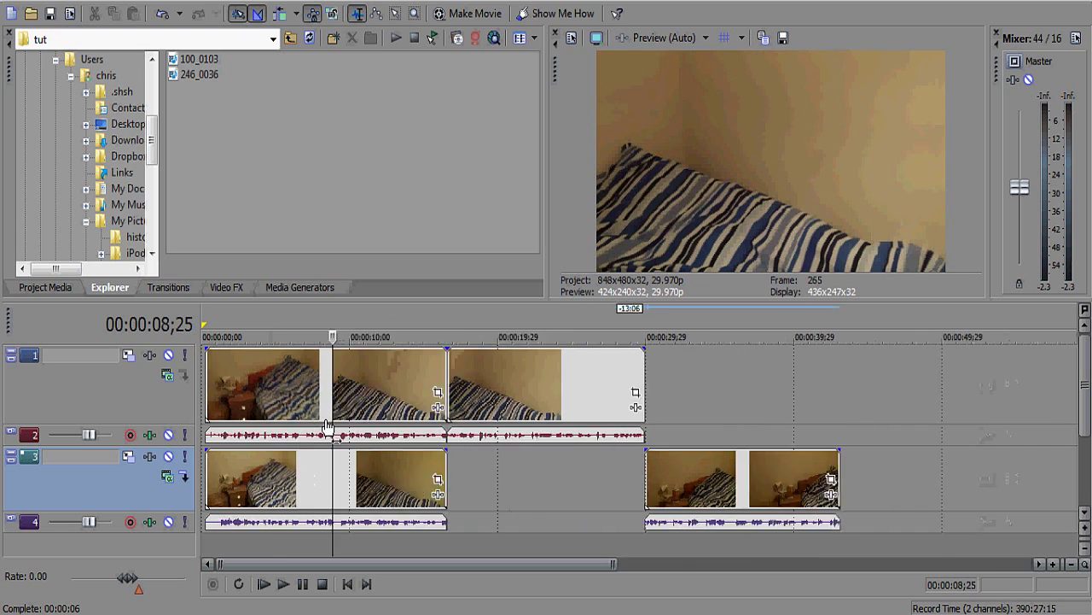
pyautogui.scroll(4, 327, 424)
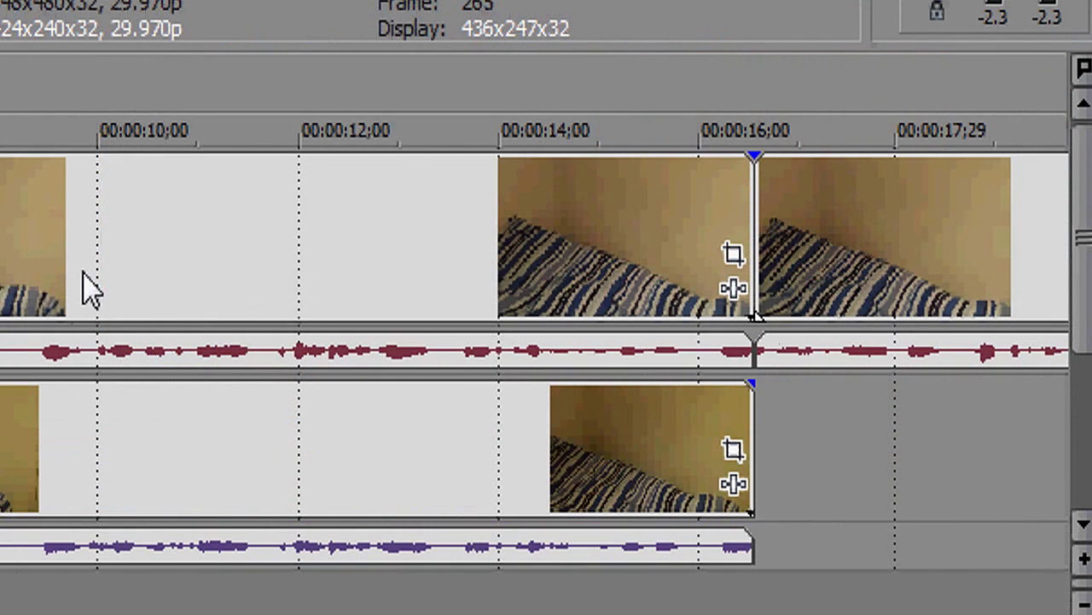
pyautogui.click(734, 256)
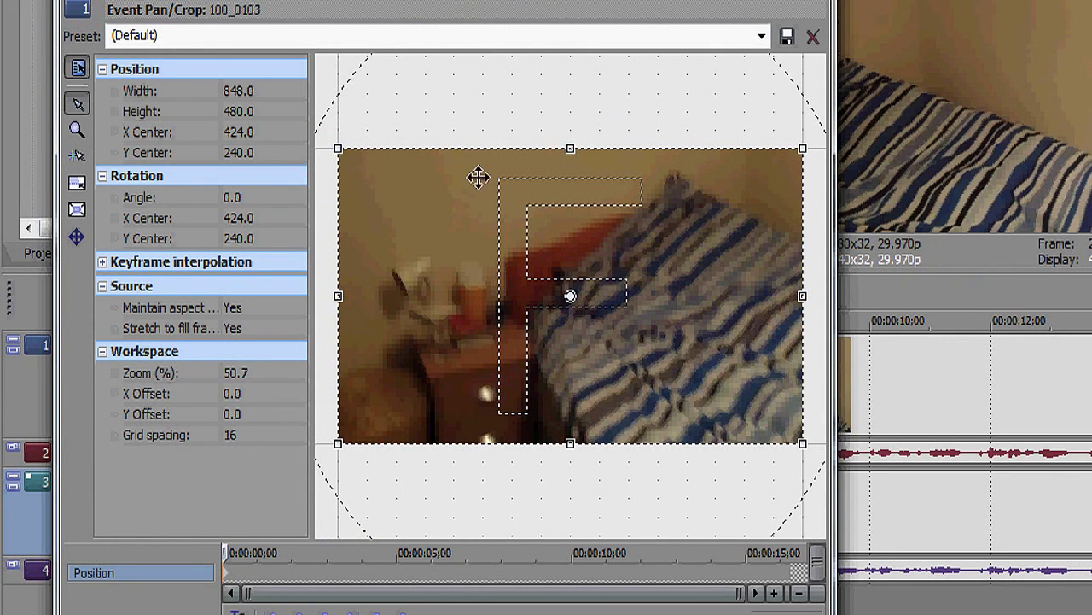
pyautogui.click(241, 308)
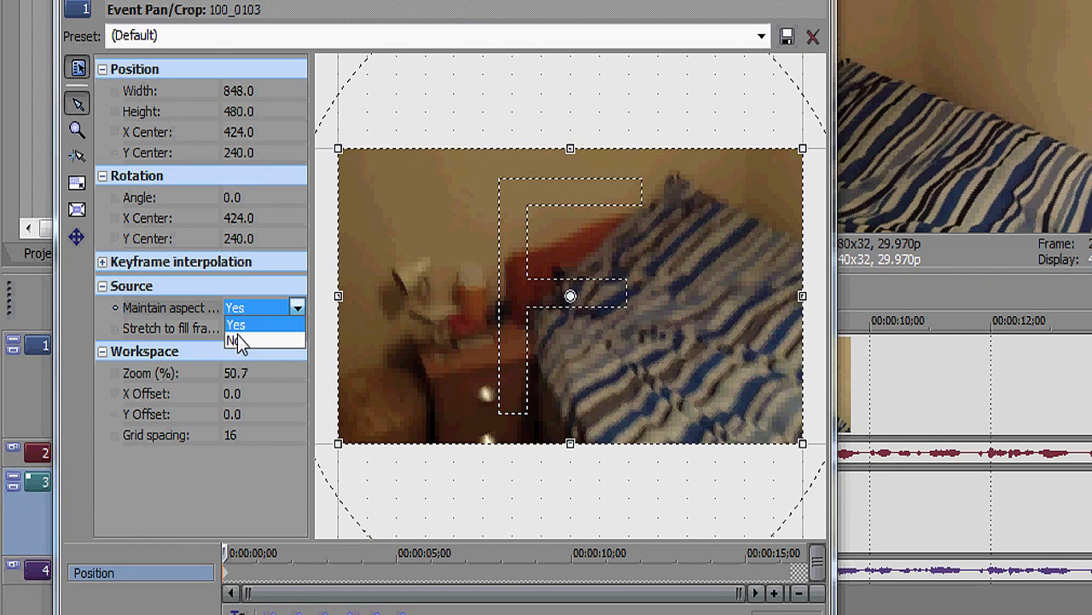
pyautogui.click(237, 341)
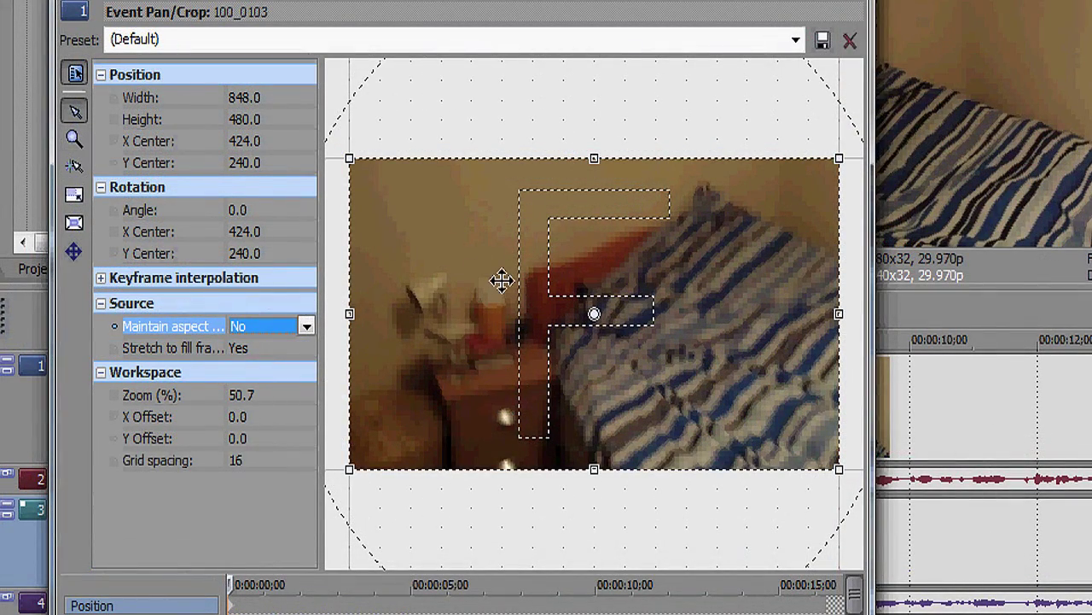
# Zoom the pan/crop workspace out to 16.3% and pan it to recentre the frame
pyautogui.scroll(-4, 502, 285)
pyautogui.scroll(2, 503, 285)
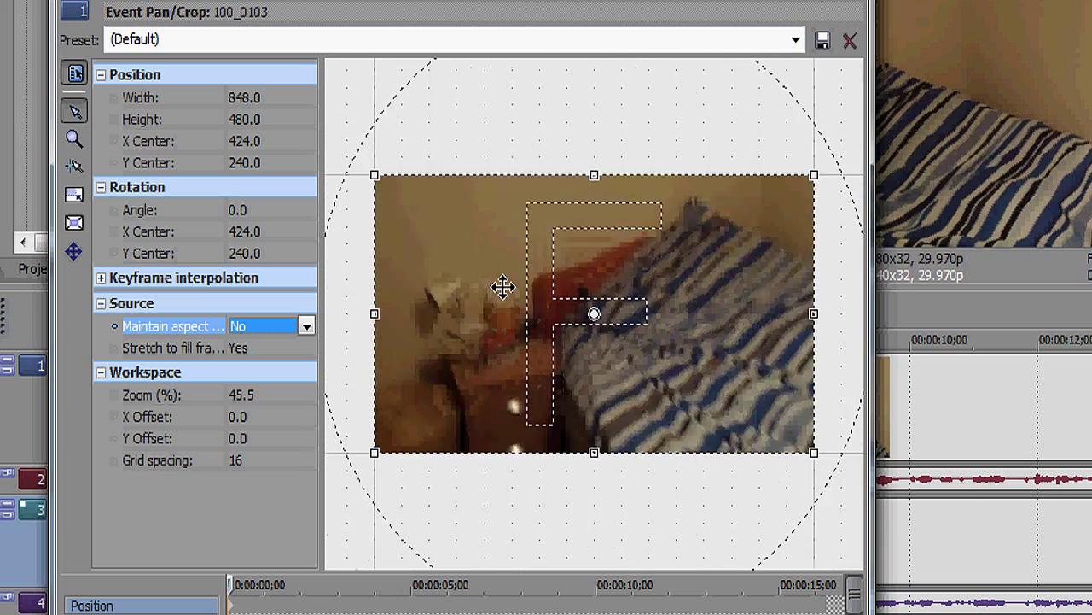
pyautogui.scroll(-3, 502, 285)
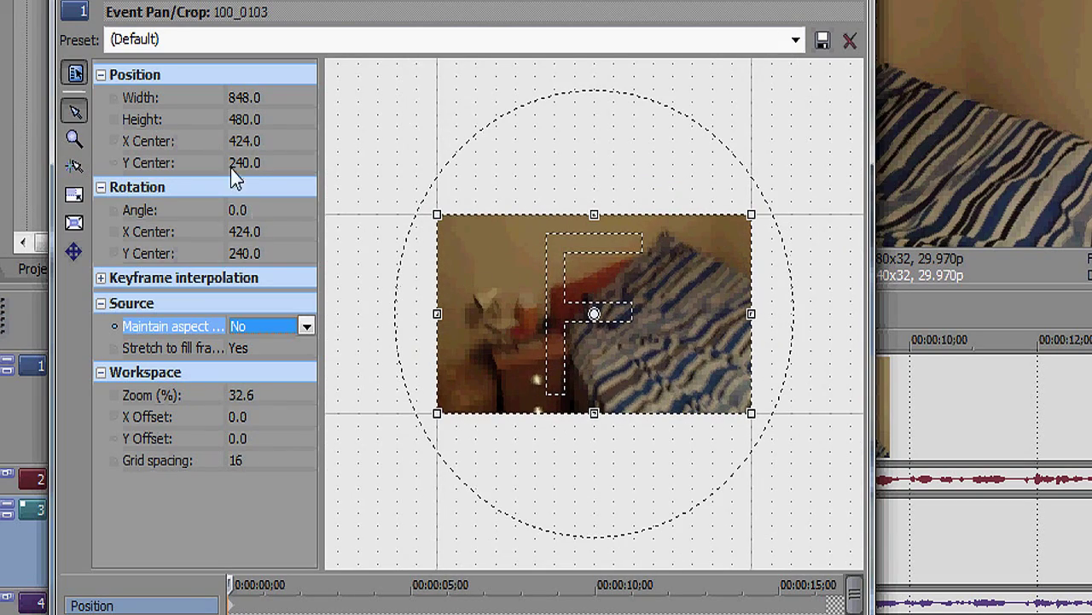
pyautogui.click(74, 139)
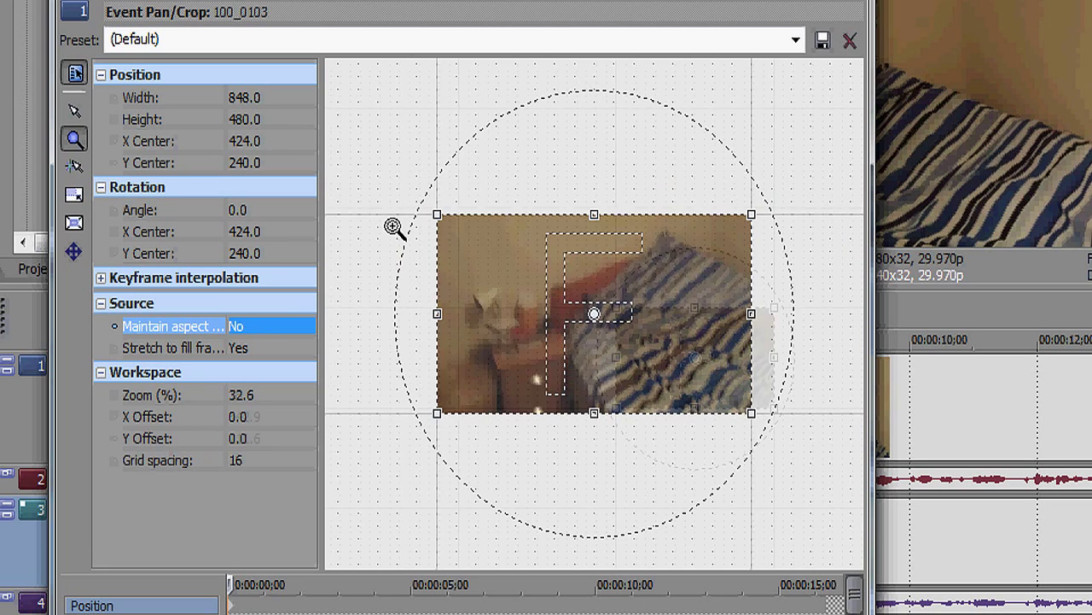
pyautogui.rightClick(393, 227)
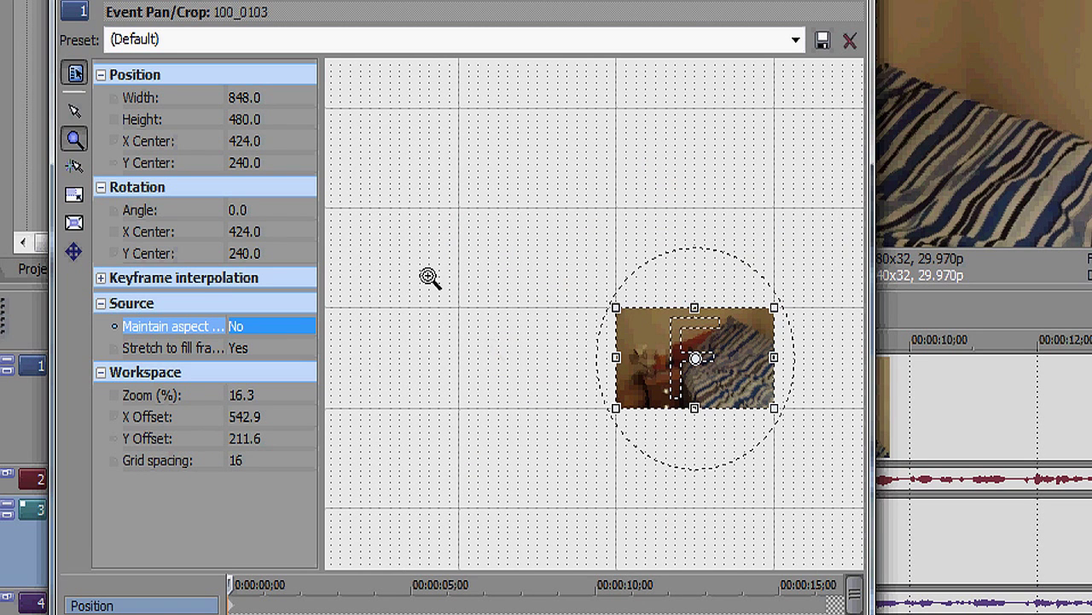
pyautogui.click(583, 378)
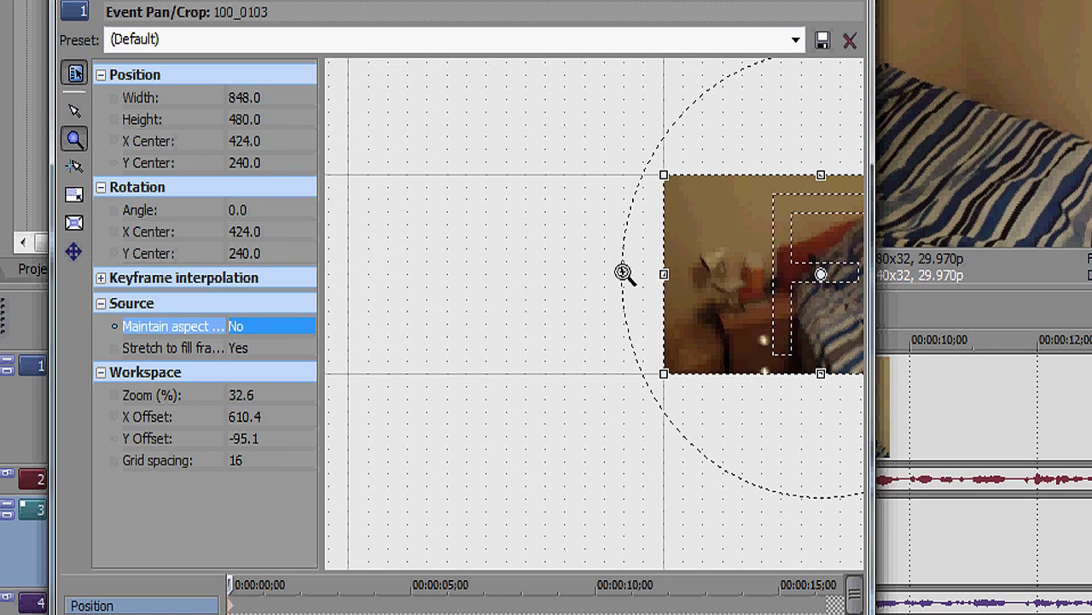
pyautogui.rightClick(617, 262)
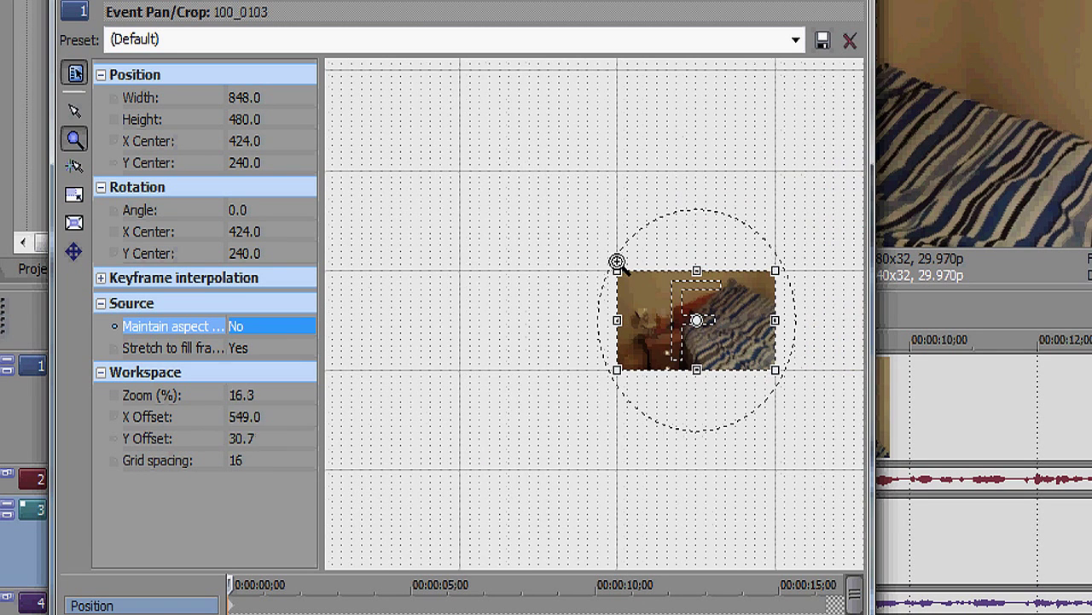
pyautogui.click(75, 111)
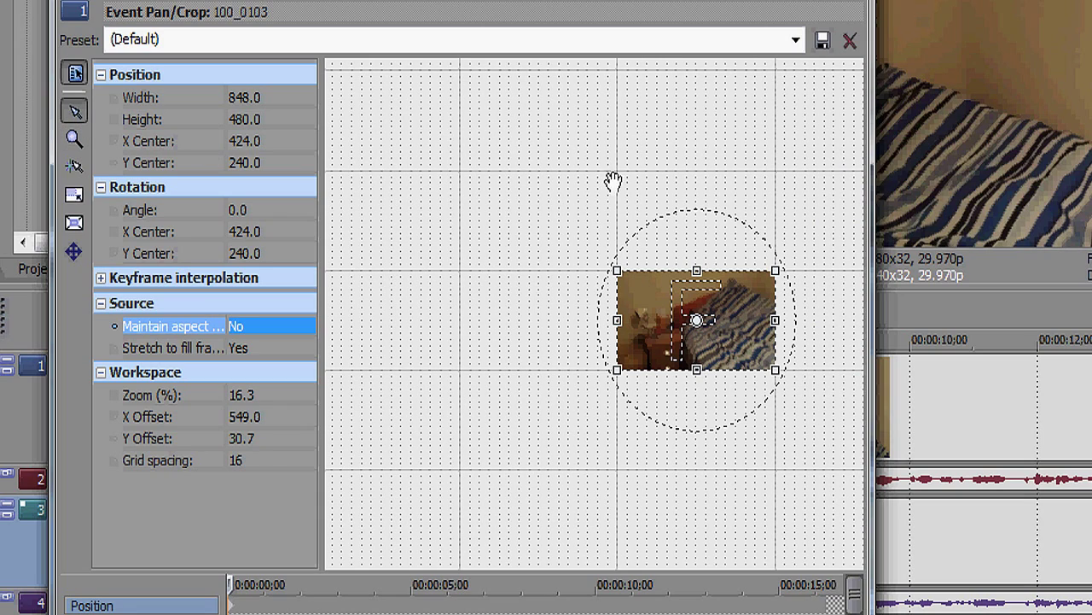
pyautogui.moveTo(622, 186); pyautogui.dragTo(488, 183)
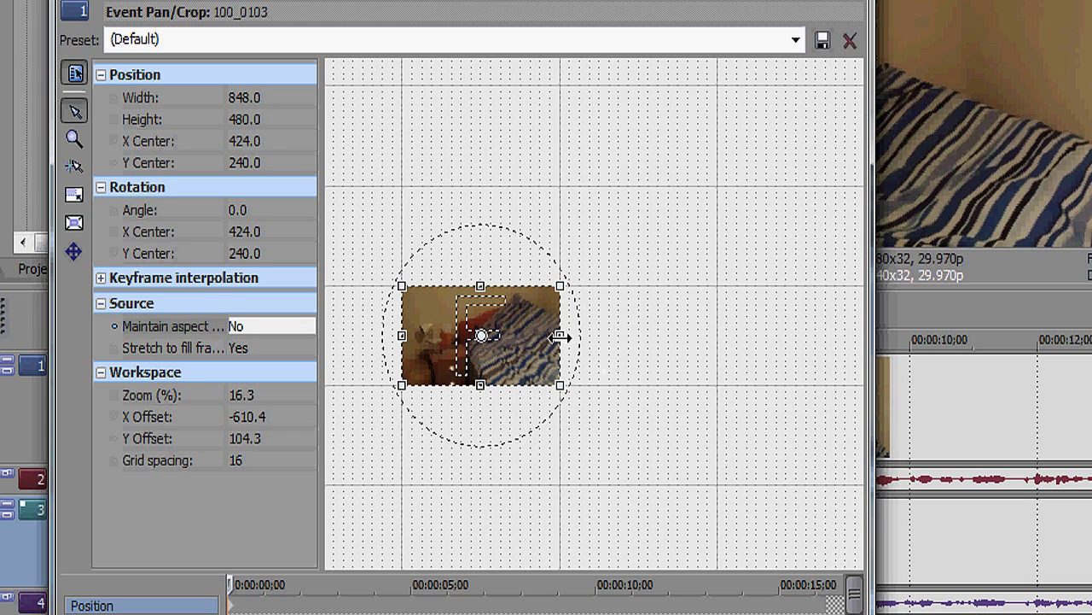
# Stretch the 100_0103 crop frame to about 1,694 wide and 599 tall
pyautogui.scroll(5, 559, 334)
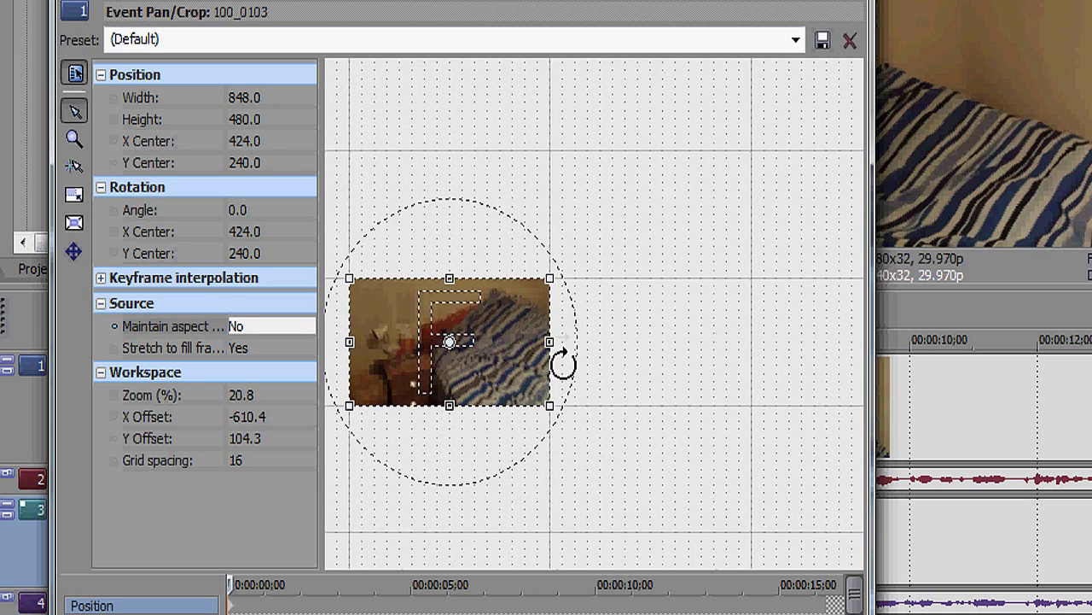
pyautogui.moveTo(658, 234); pyautogui.dragTo(762, 186)
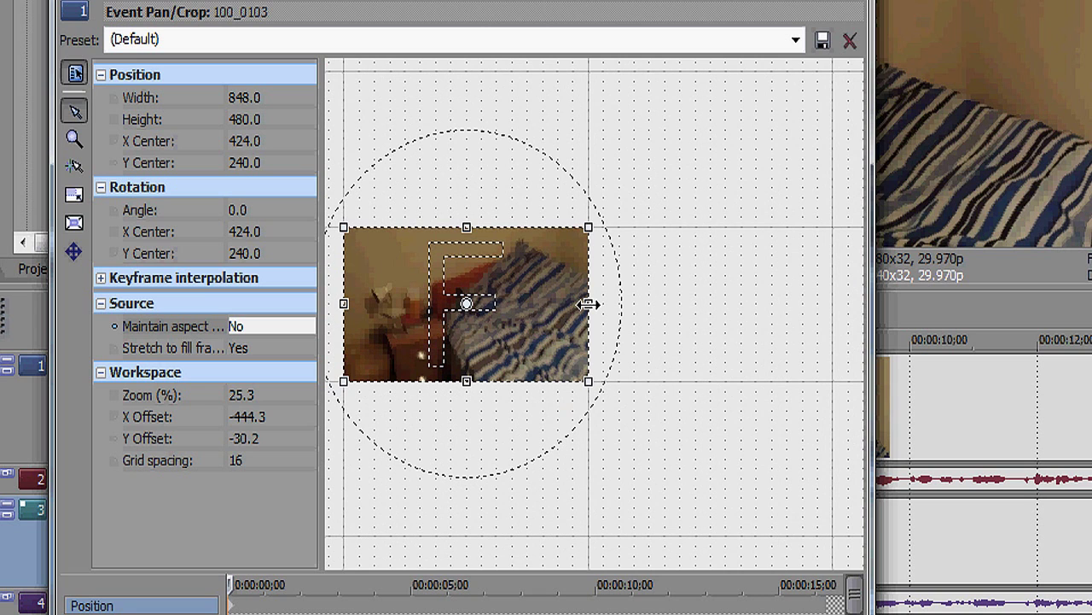
pyautogui.moveTo(597, 304); pyautogui.dragTo(832, 318)
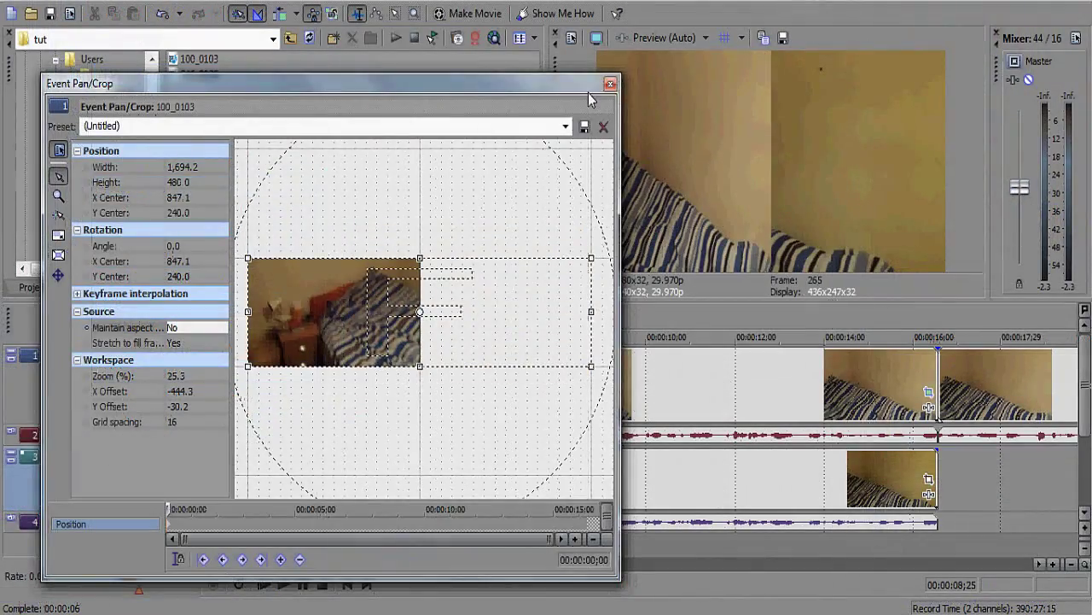
pyautogui.moveTo(576, 86); pyautogui.dragTo(542, 93)
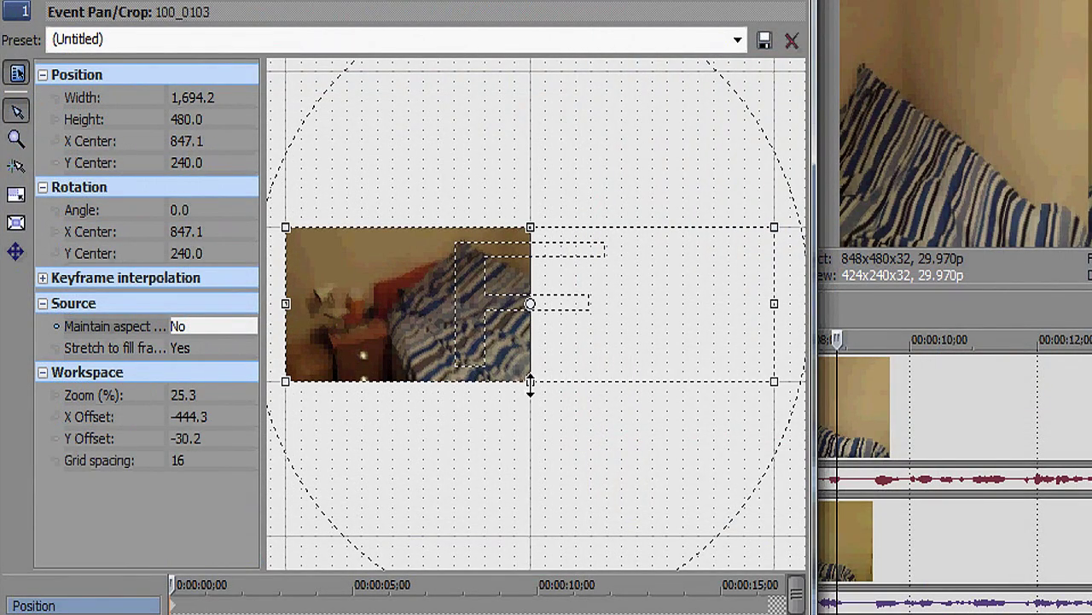
pyautogui.moveTo(530, 384); pyautogui.dragTo(529, 421)
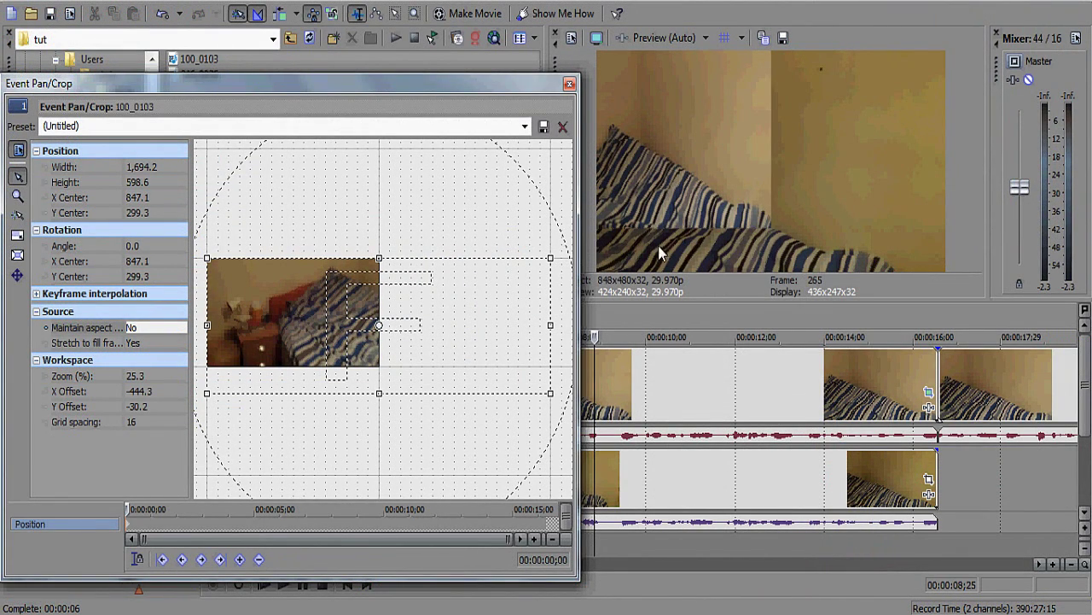
# Save the 100_0103 framing as preset 'left', apply it, and close Event Pan/Crop
pyautogui.click(87, 125)
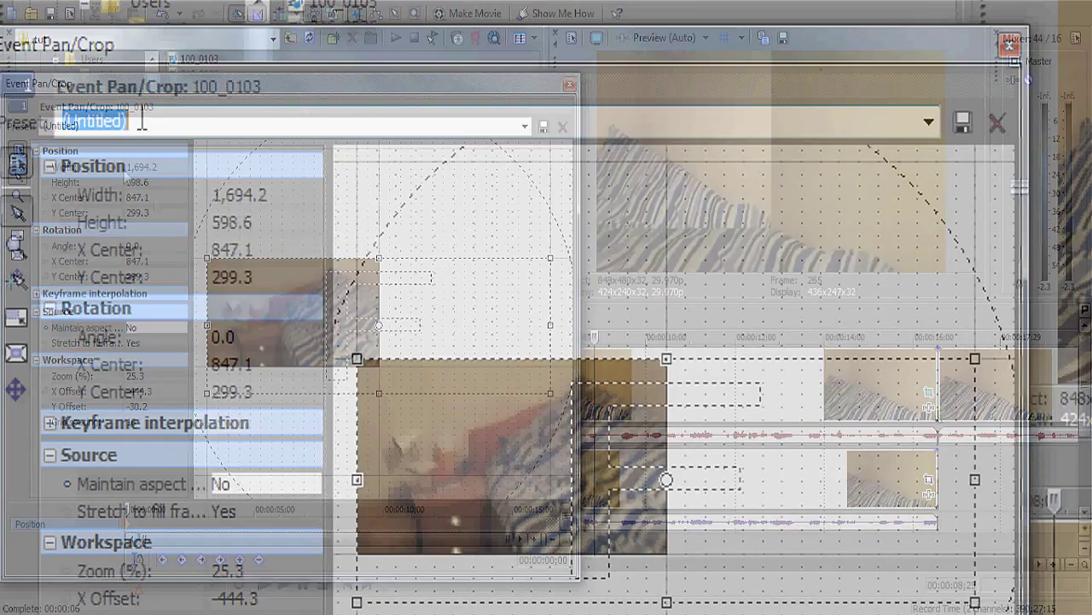
pyautogui.write('left')
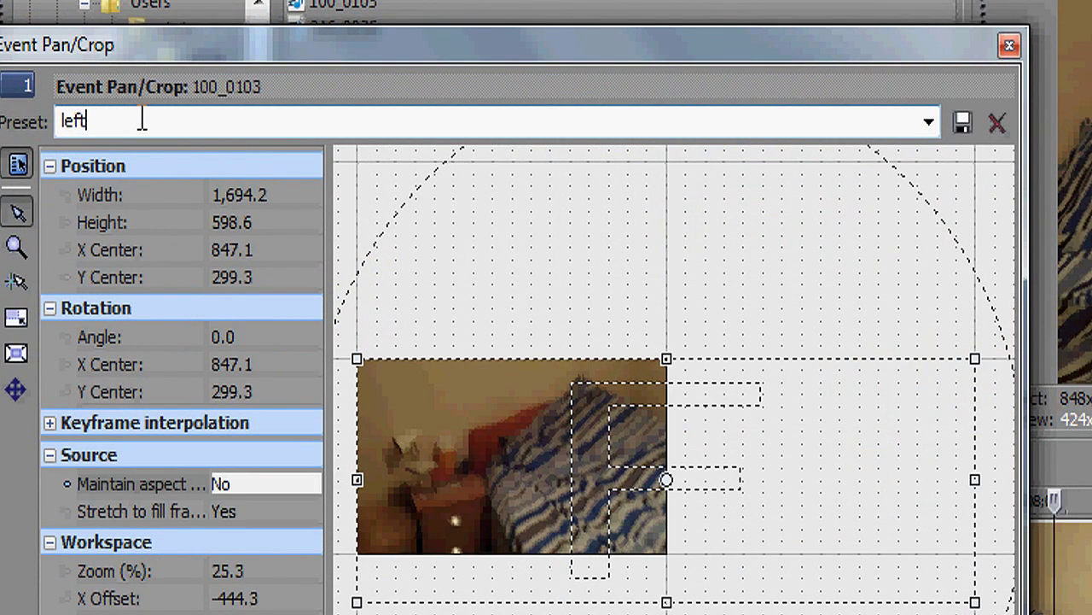
pyautogui.click(963, 124)
pyautogui.click(928, 122)
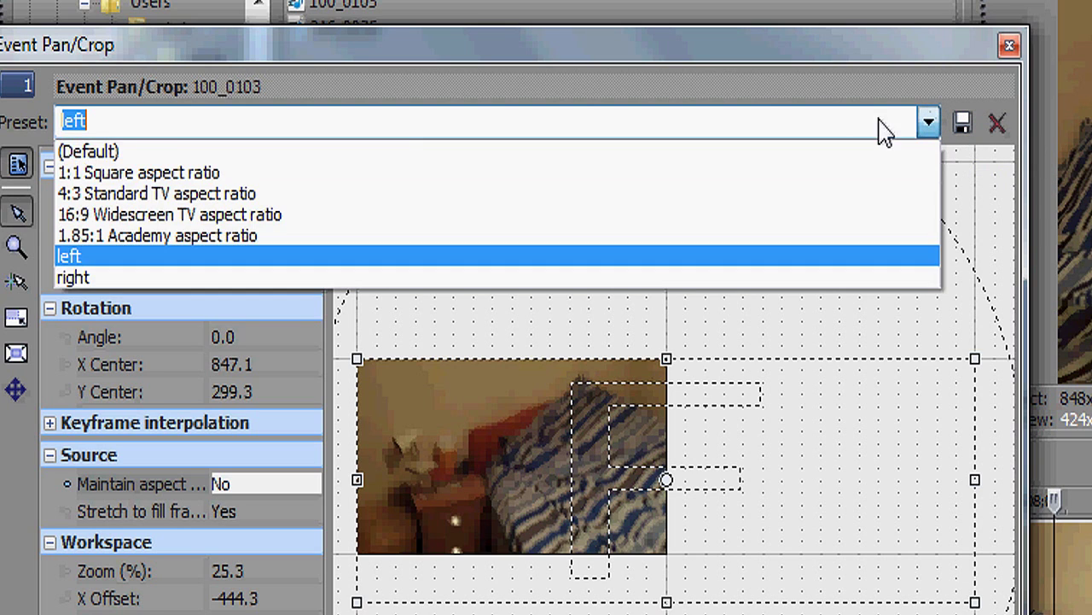
pyautogui.click(88, 256)
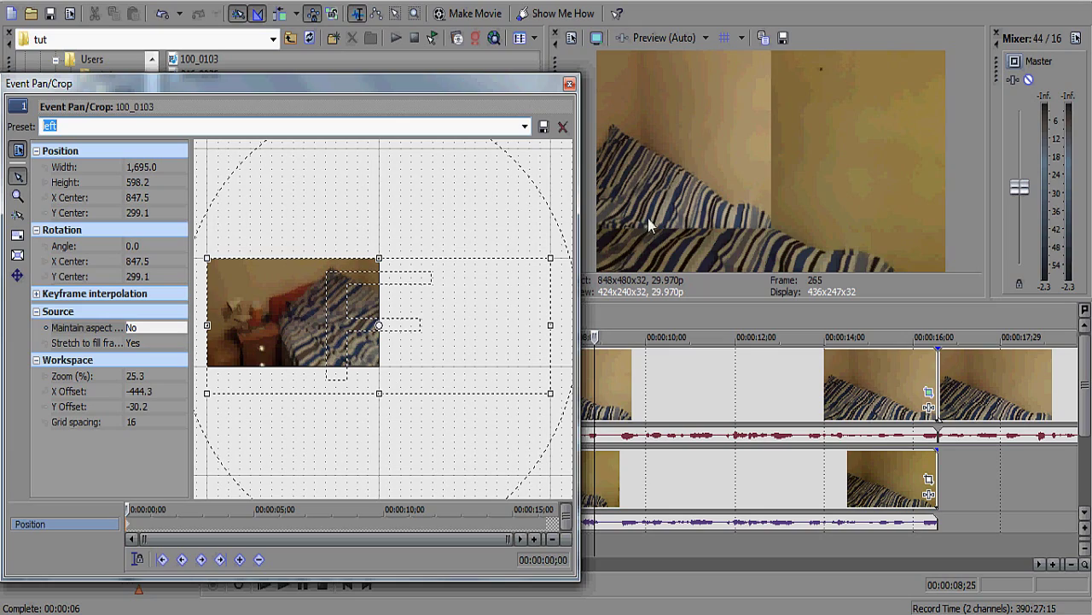
pyautogui.click(569, 85)
# Stretch clip 246_0036's crop frame with Maintain aspect set to No, and apply the 'right' preset
pyautogui.click(334, 390)
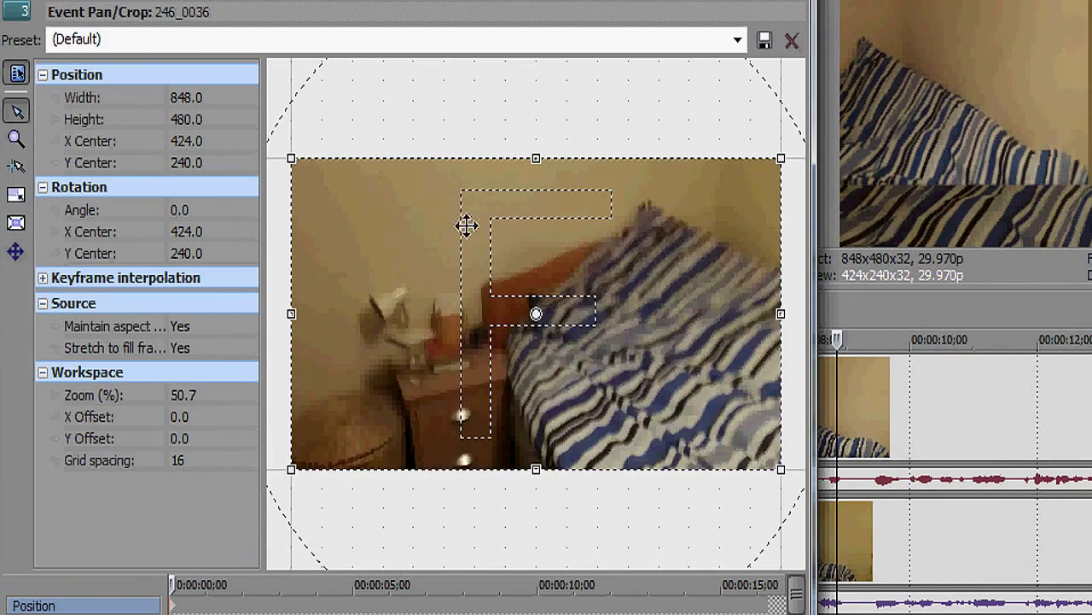
pyautogui.scroll(-5, 467, 226)
pyautogui.moveTo(370, 178); pyautogui.dragTo(497, 166)
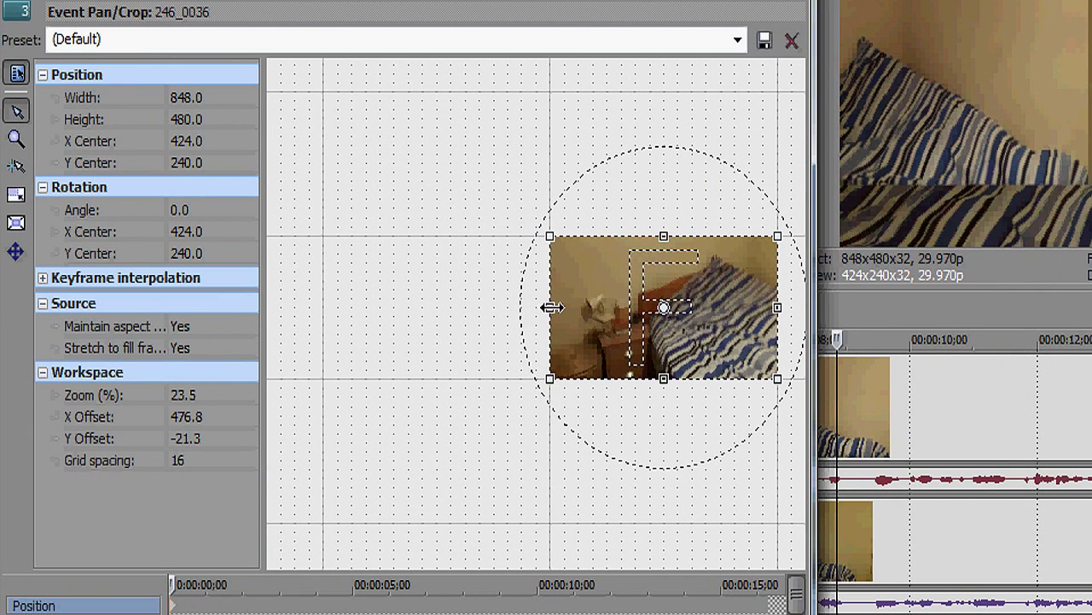
pyautogui.moveTo(547, 308); pyautogui.dragTo(323, 310)
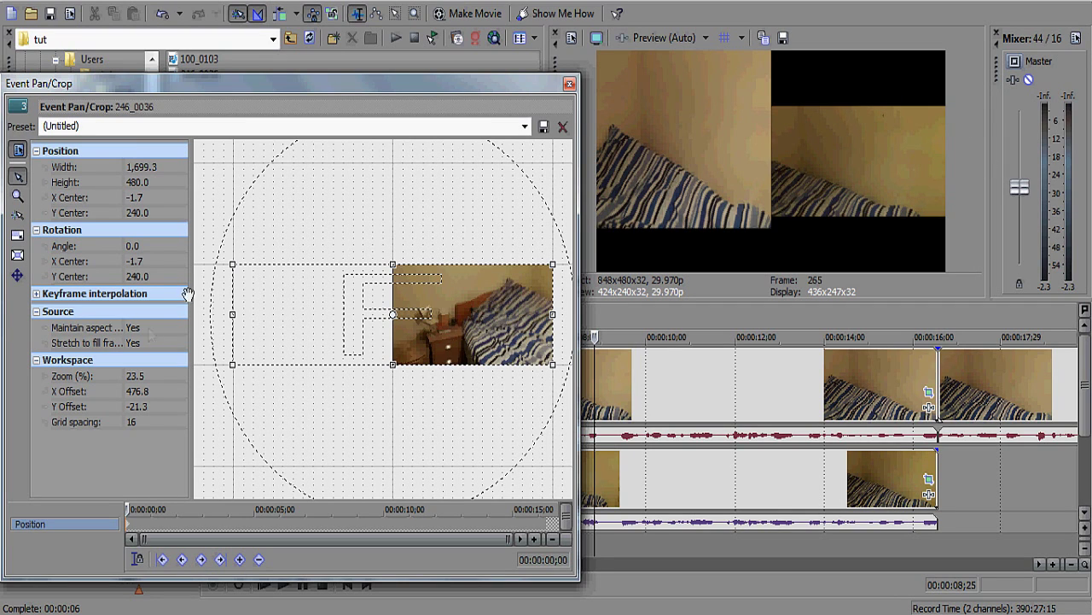
pyautogui.click(140, 330)
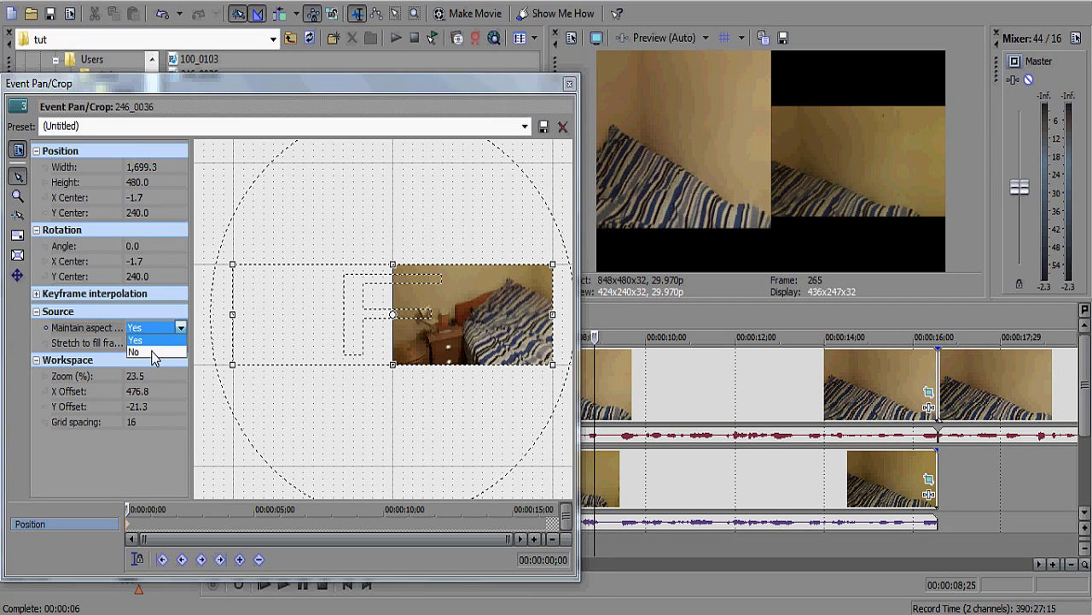
pyautogui.click(154, 353)
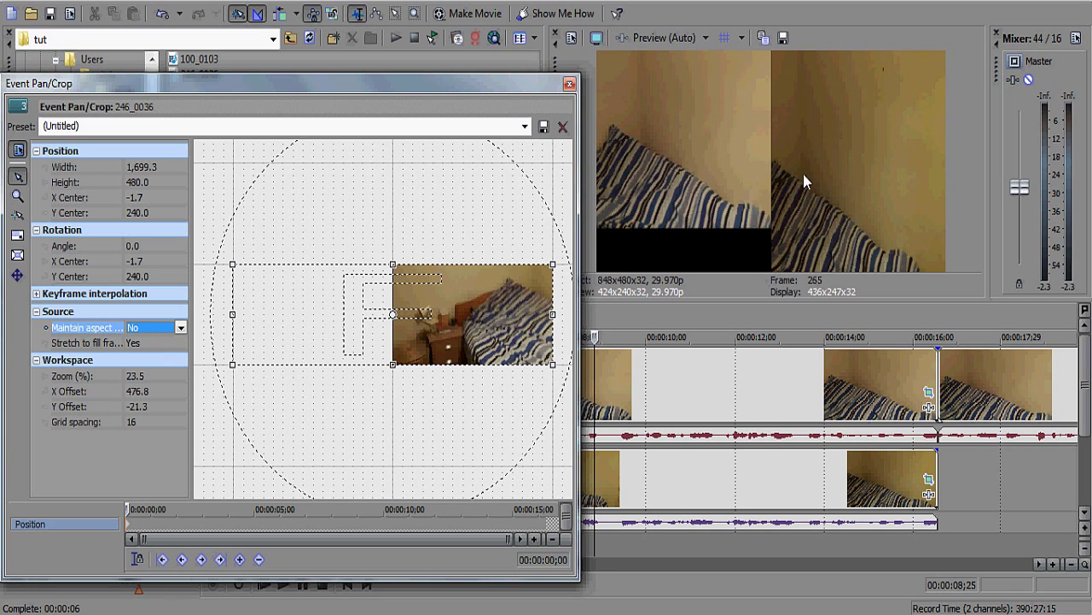
pyautogui.moveTo(393, 364); pyautogui.dragTo(394, 391)
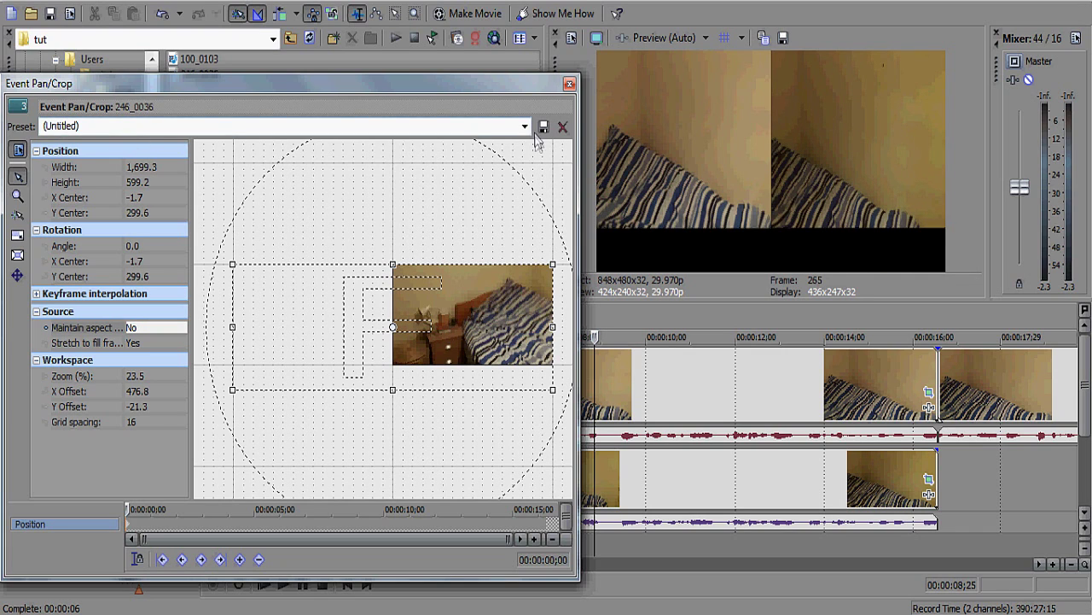
pyautogui.click(524, 127)
pyautogui.click(60, 215)
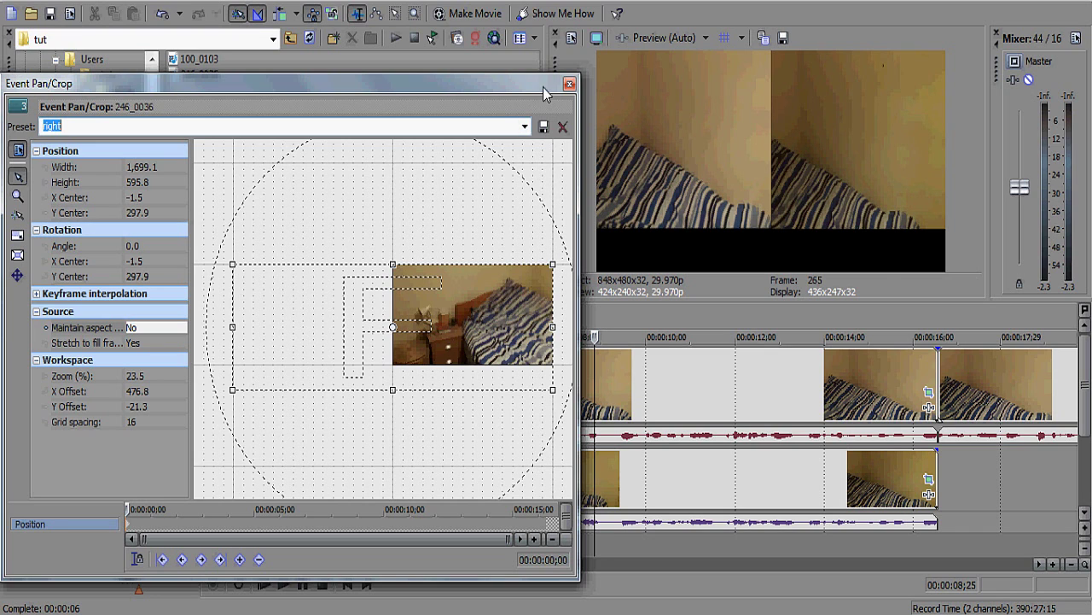
pyautogui.click(569, 86)
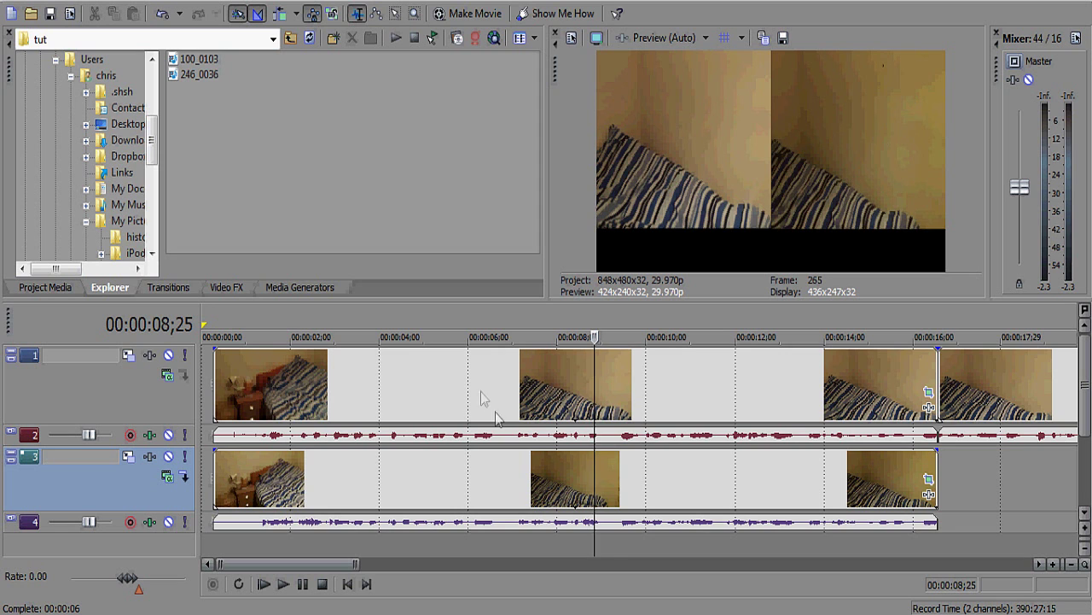
# Shorten track 1 and add a Default Text caption on a new track below track 4
pyautogui.scroll(-5, 481, 391)
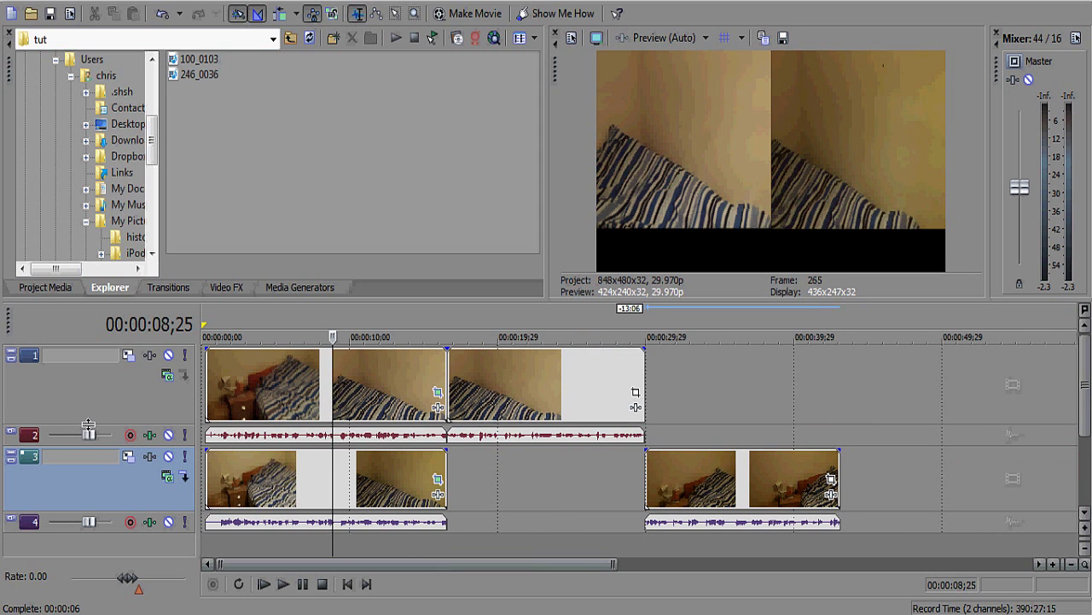
pyautogui.moveTo(90, 424); pyautogui.dragTo(94, 390)
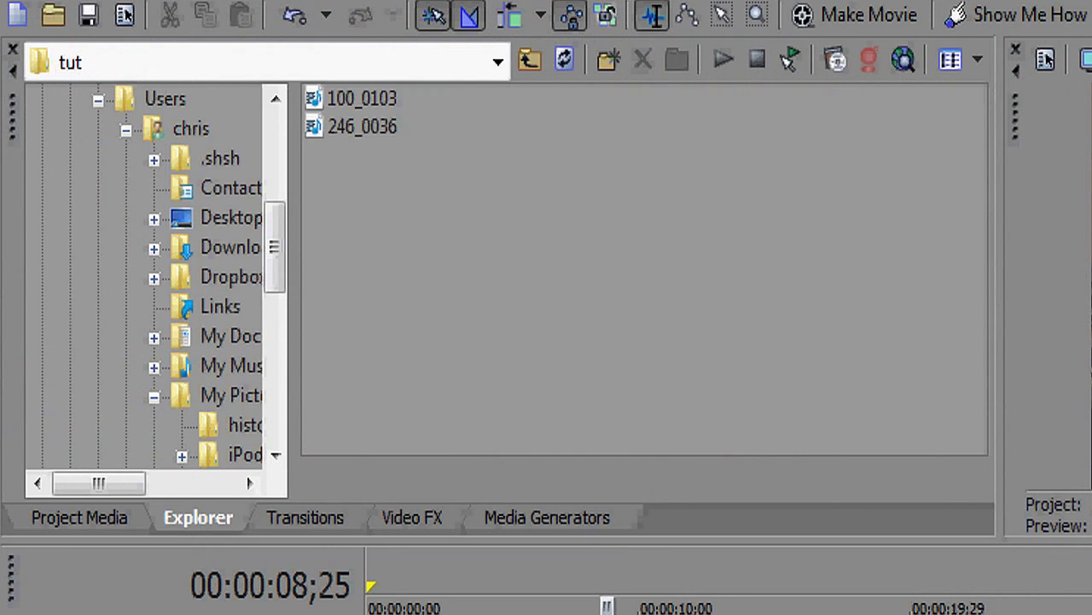
pyautogui.click(574, 520)
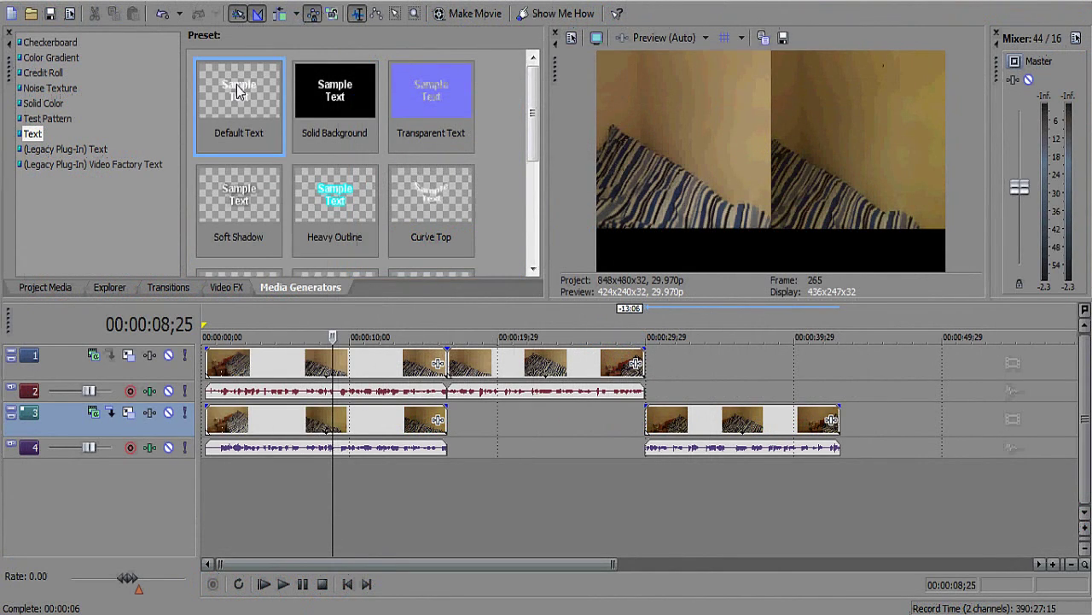
pyautogui.moveTo(431, 145); pyautogui.dragTo(423, 614)
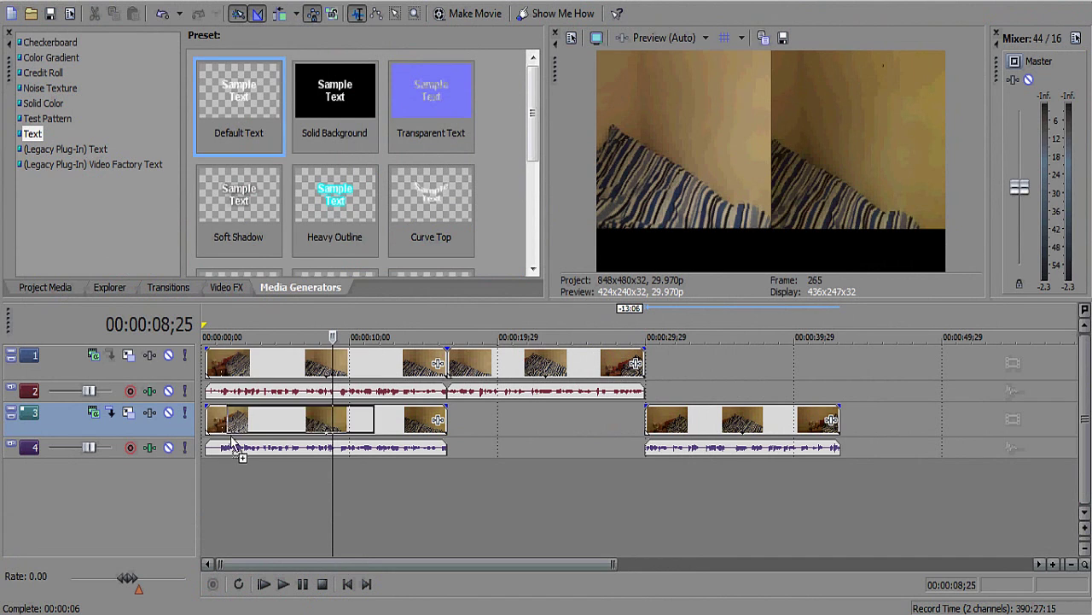
pyautogui.moveTo(232, 446); pyautogui.dragTo(199, 490)
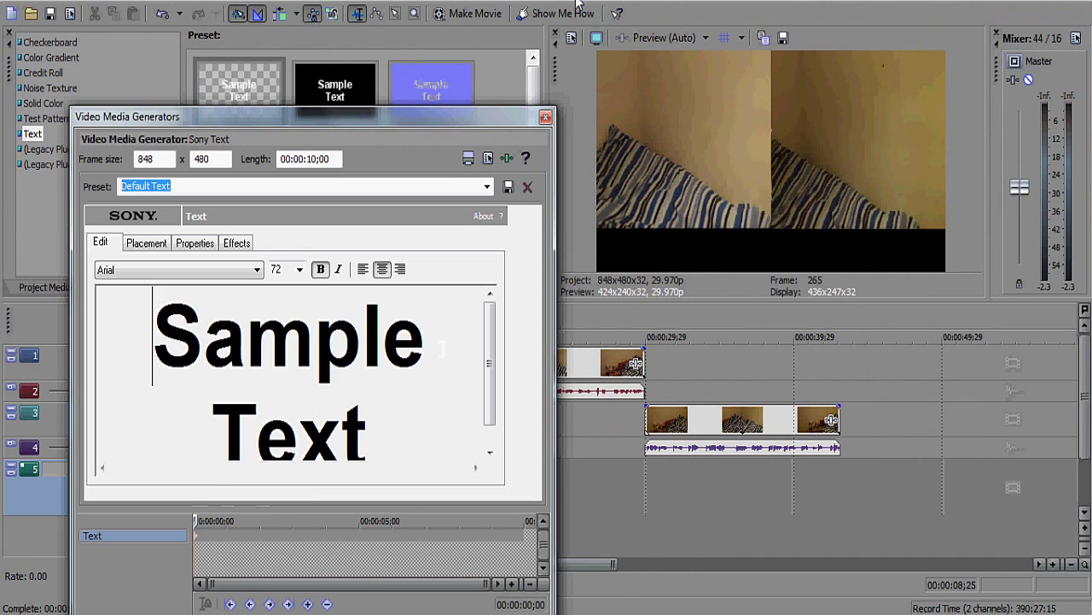
# Move the new text track to the top of the track list, above both video tracks
pyautogui.click(546, 116)
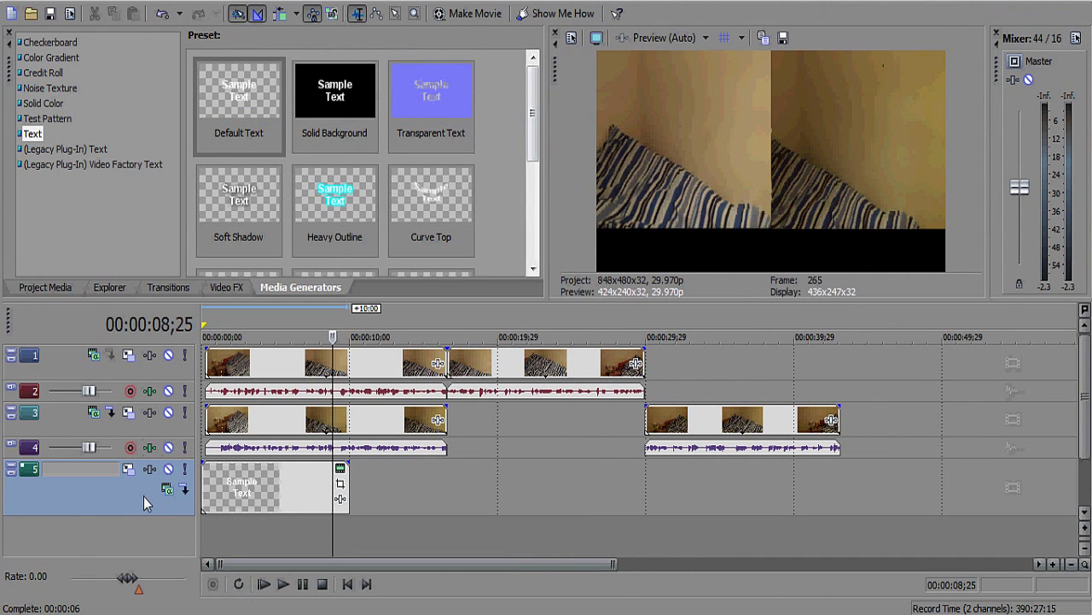
pyautogui.click(253, 522)
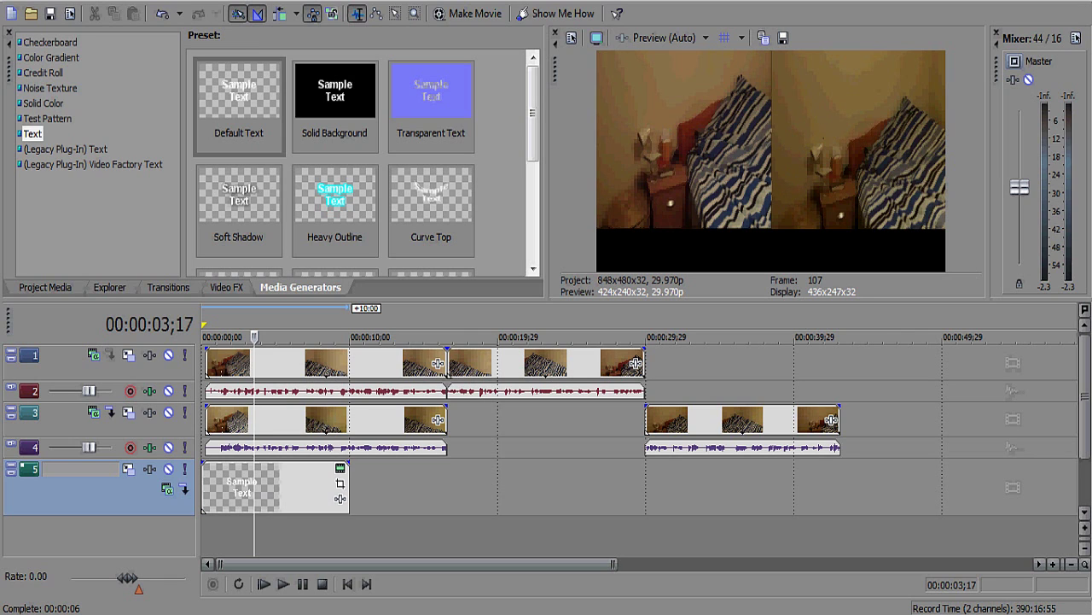
pyautogui.moveTo(118, 488); pyautogui.dragTo(145, 339)
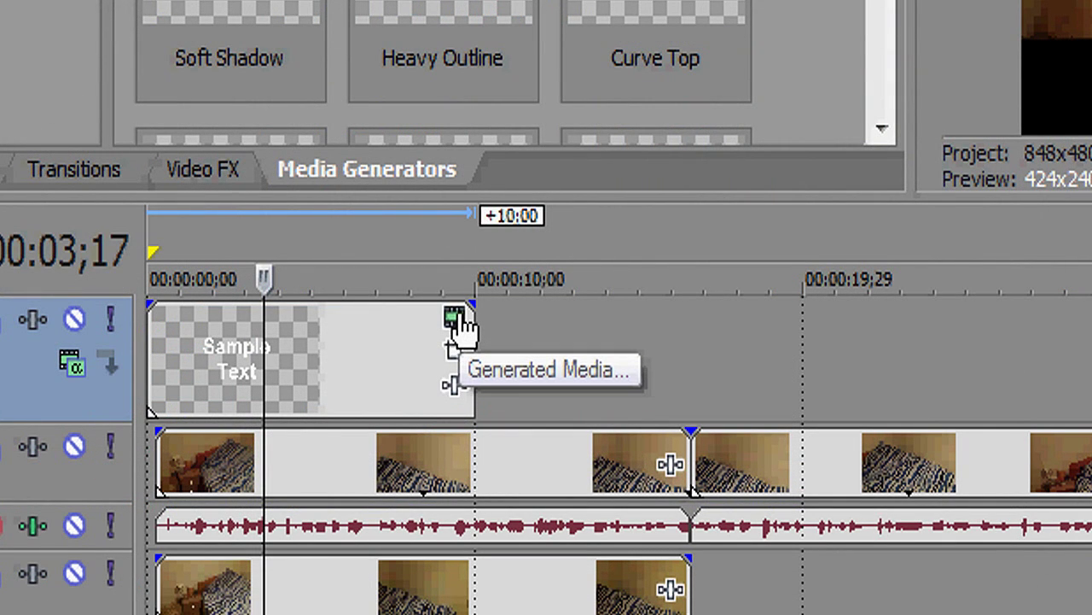
# Set the caption's Sample Text to 48-point size
pyautogui.click(455, 319)
pyautogui.moveTo(559, 474); pyautogui.dragTo(145, 226)
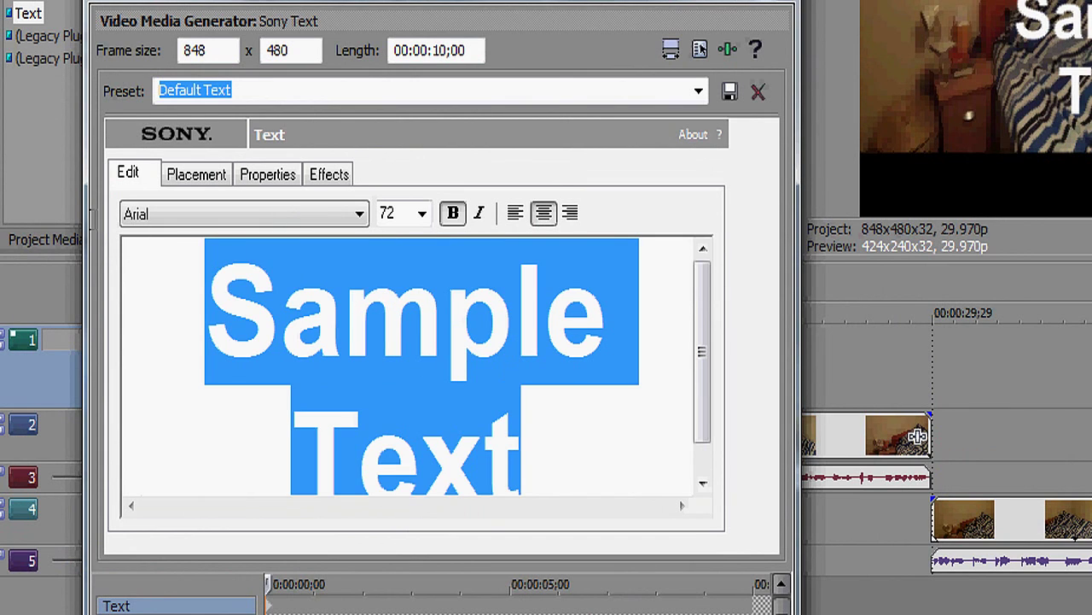
pyautogui.click(421, 213)
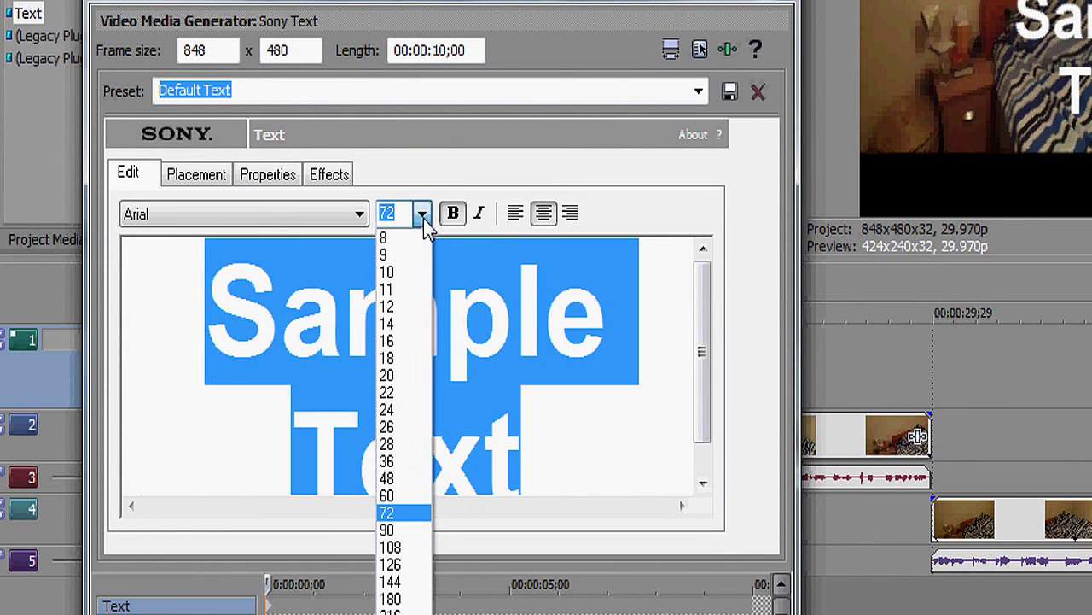
pyautogui.click(386, 478)
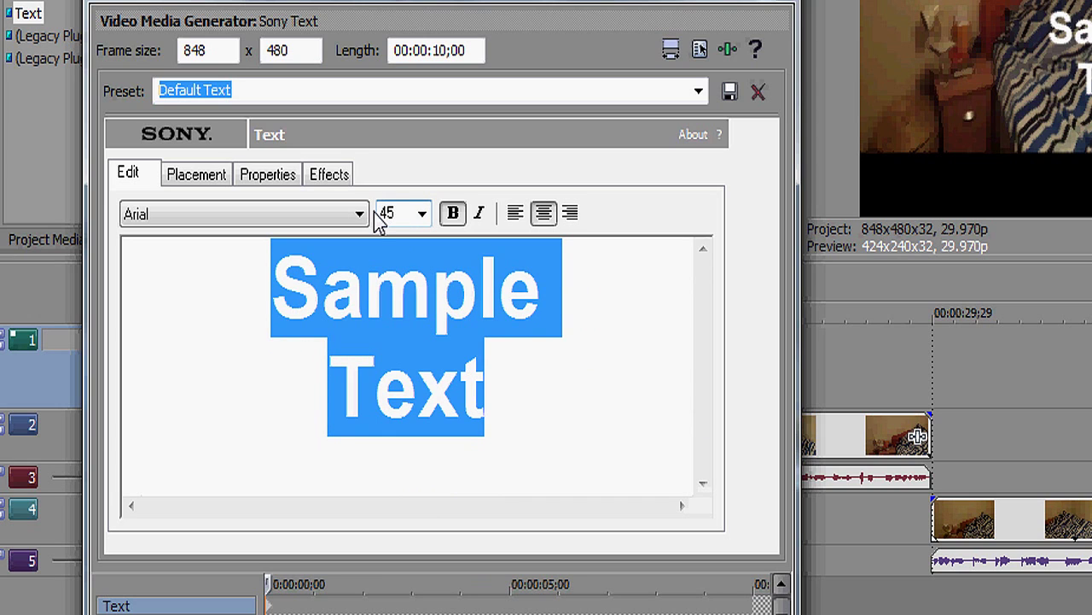
pyautogui.click(614, 386)
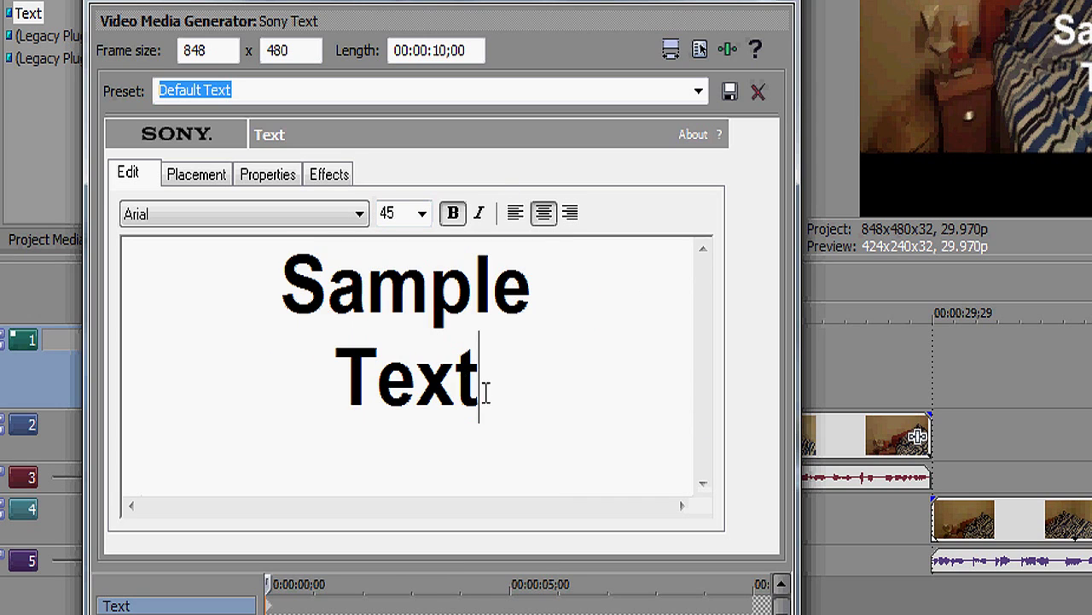
pyautogui.moveTo(486, 386); pyautogui.dragTo(297, 271)
pyautogui.click(421, 214)
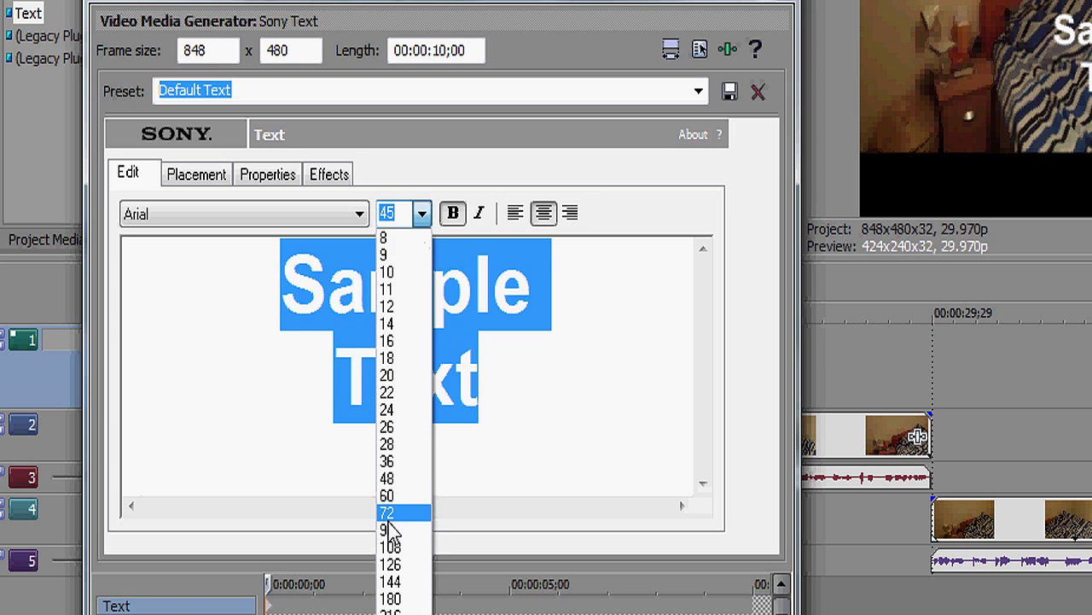
pyautogui.click(402, 478)
pyautogui.click(520, 395)
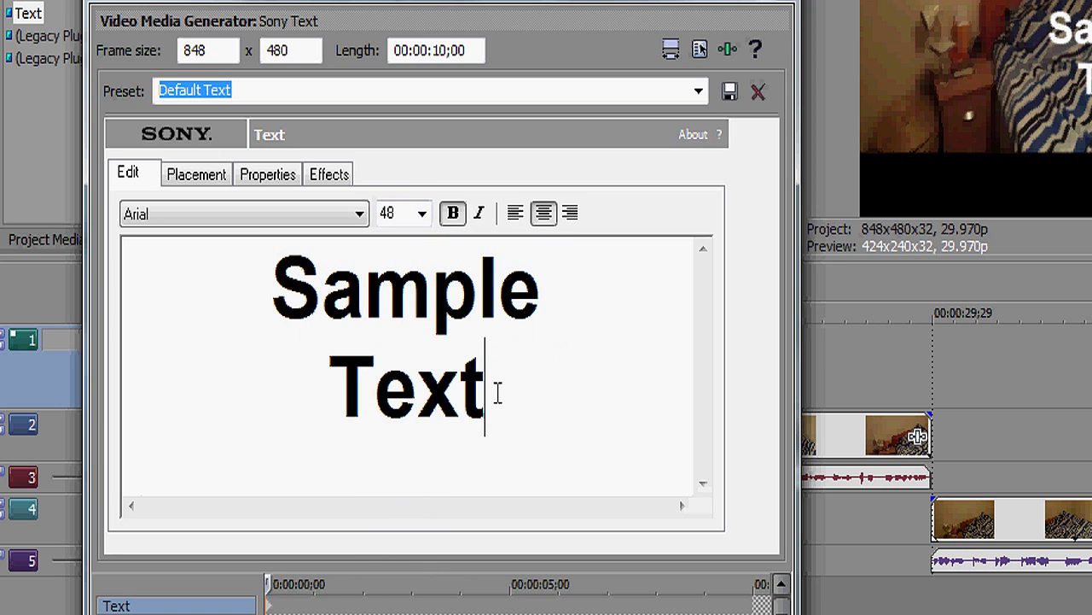
# Replace the sample text with 'Side1' and 'Side2' spaced apart
pyautogui.moveTo(498, 393); pyautogui.dragTo(214, 263)
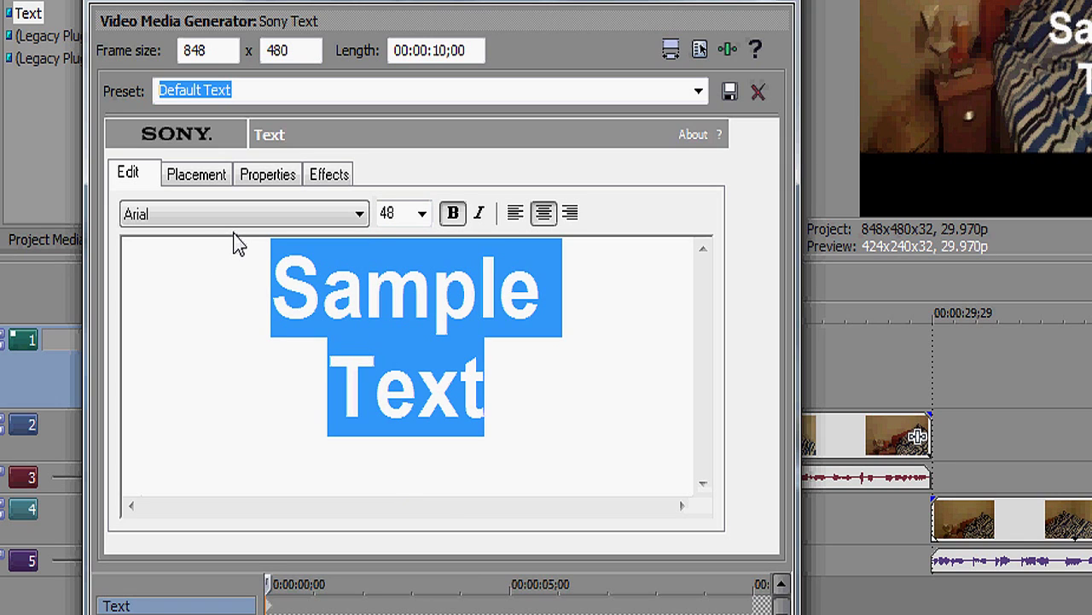
pyautogui.press('Delete')
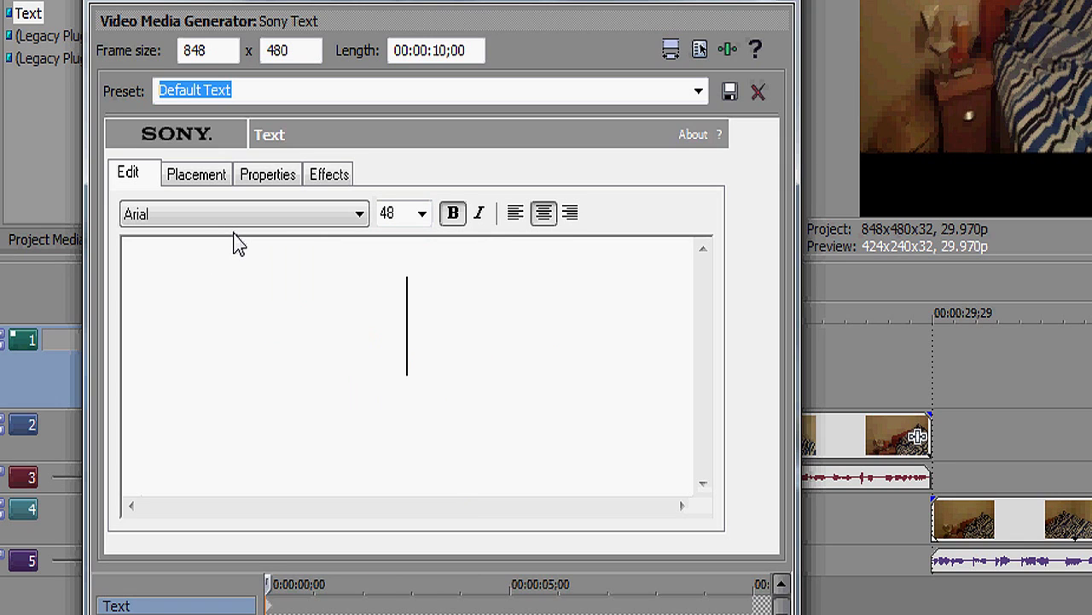
pyautogui.write('Side1')
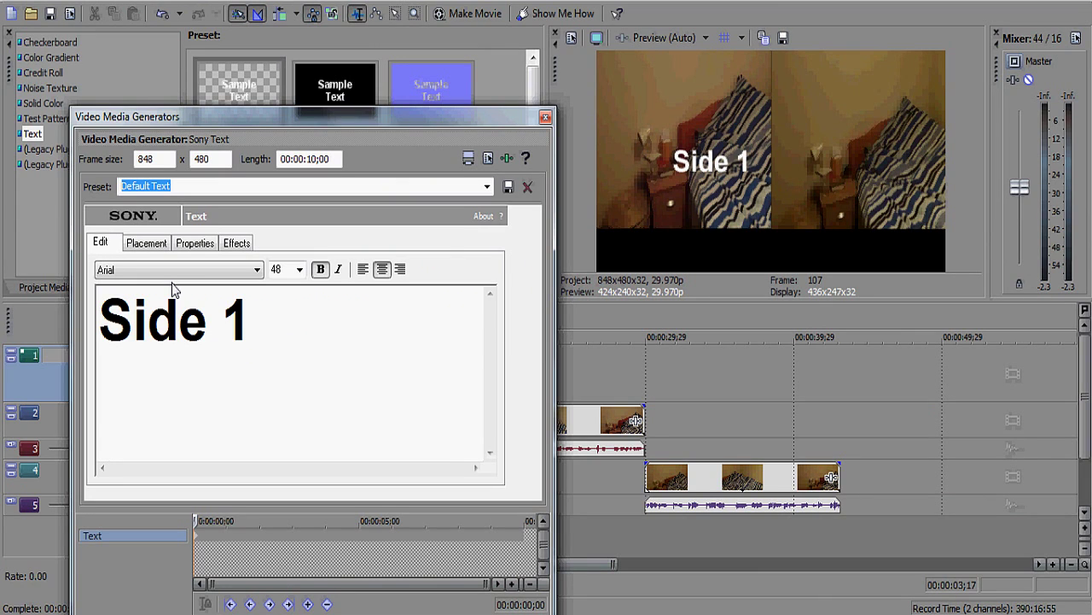
pyautogui.write('          Side')
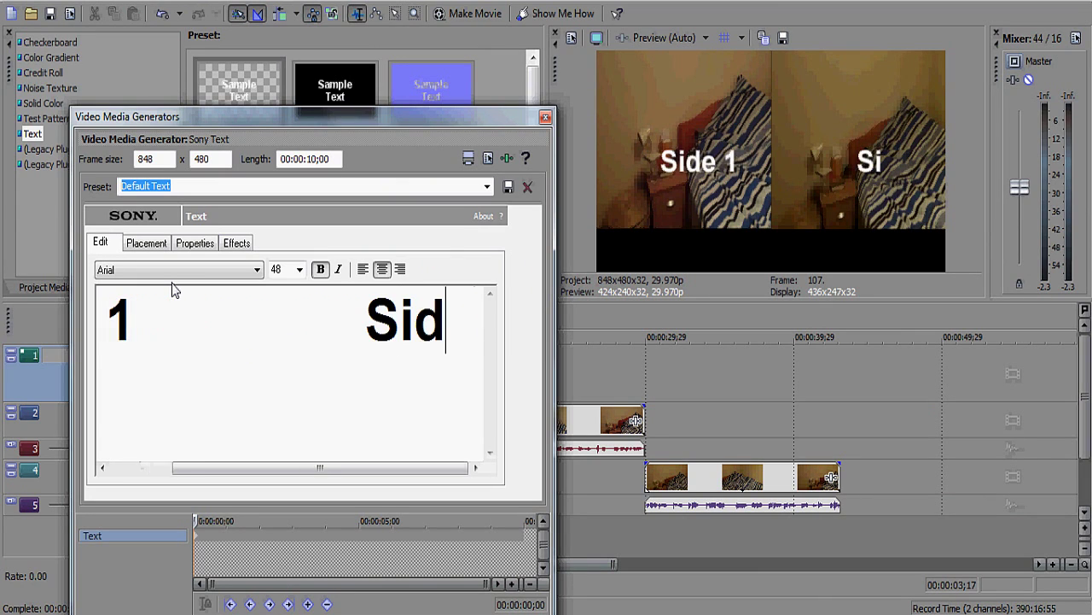
pyautogui.write('2')
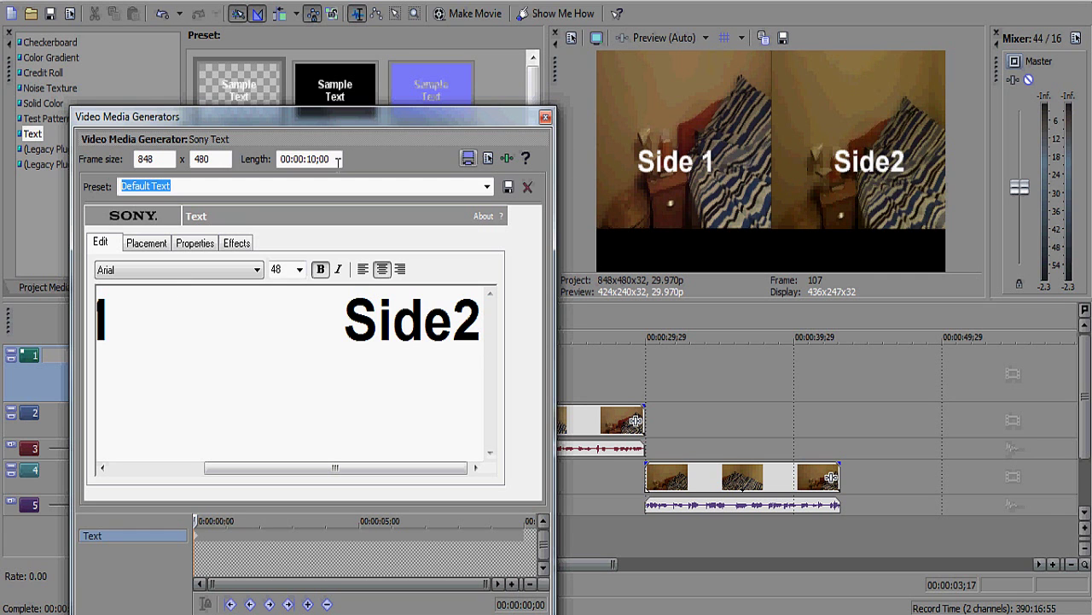
# Move the caption to the bottom of the frame and remove two spaces before Side2
pyautogui.click(145, 245)
pyautogui.moveTo(190, 387); pyautogui.dragTo(188, 436)
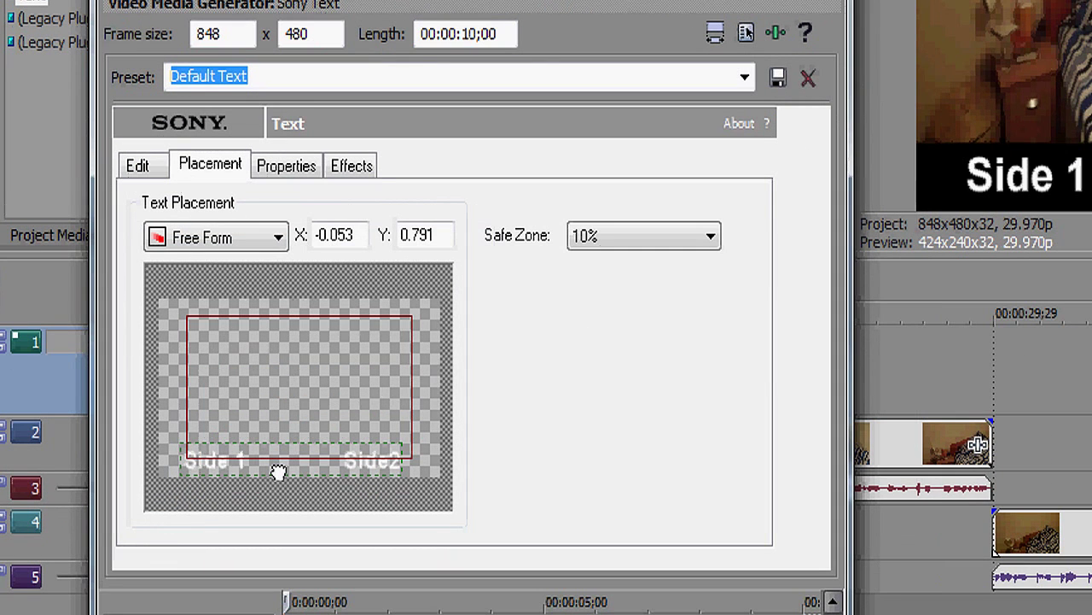
pyautogui.moveTo(279, 472); pyautogui.dragTo(284, 474)
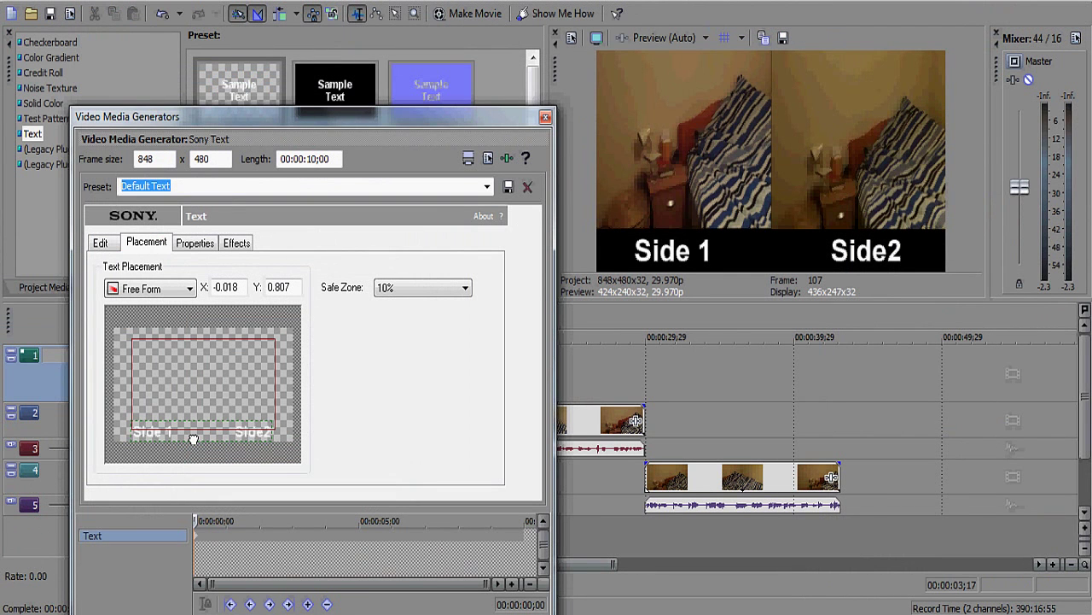
pyautogui.click(101, 243)
pyautogui.press('Delete')
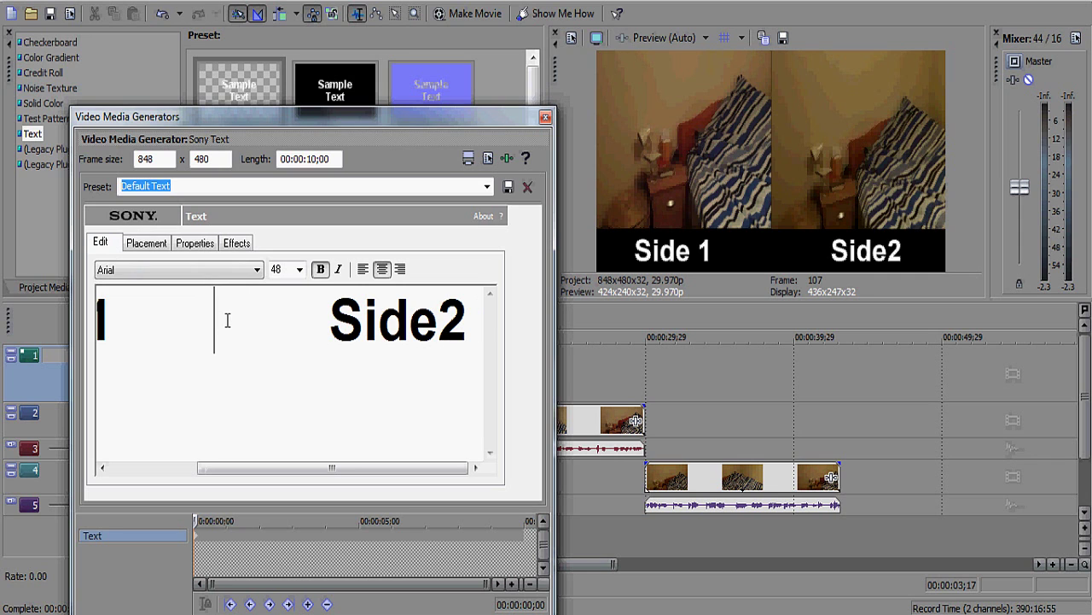
pyautogui.press('Delete')
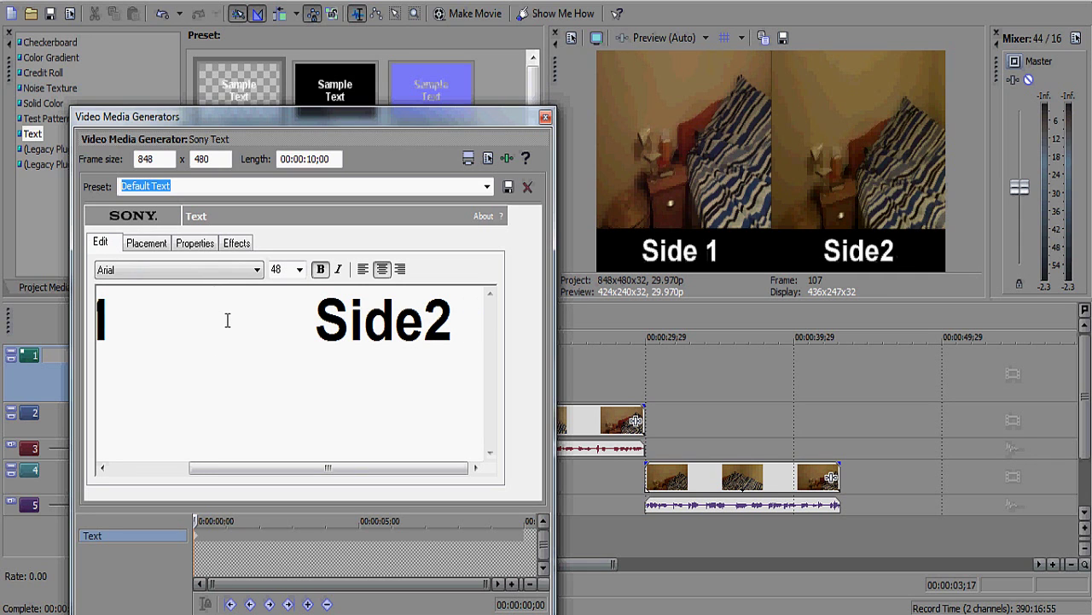
# Extend the Side 1/Side2 caption to the end of the side-by-side clips and add a Default Text event after it
pyautogui.press('Escape')
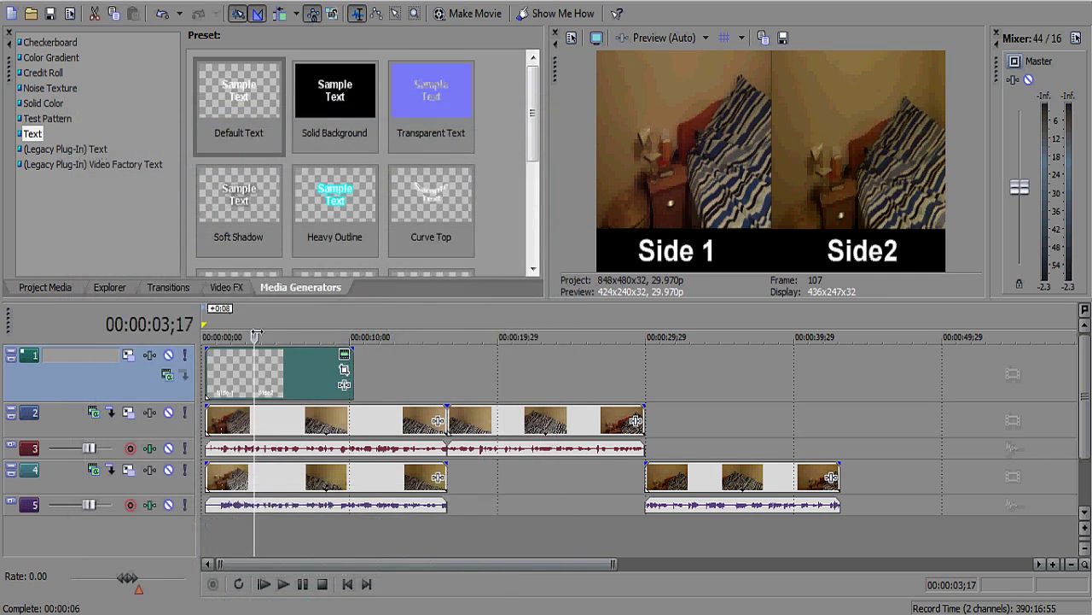
pyautogui.moveTo(352, 380); pyautogui.dragTo(445, 379)
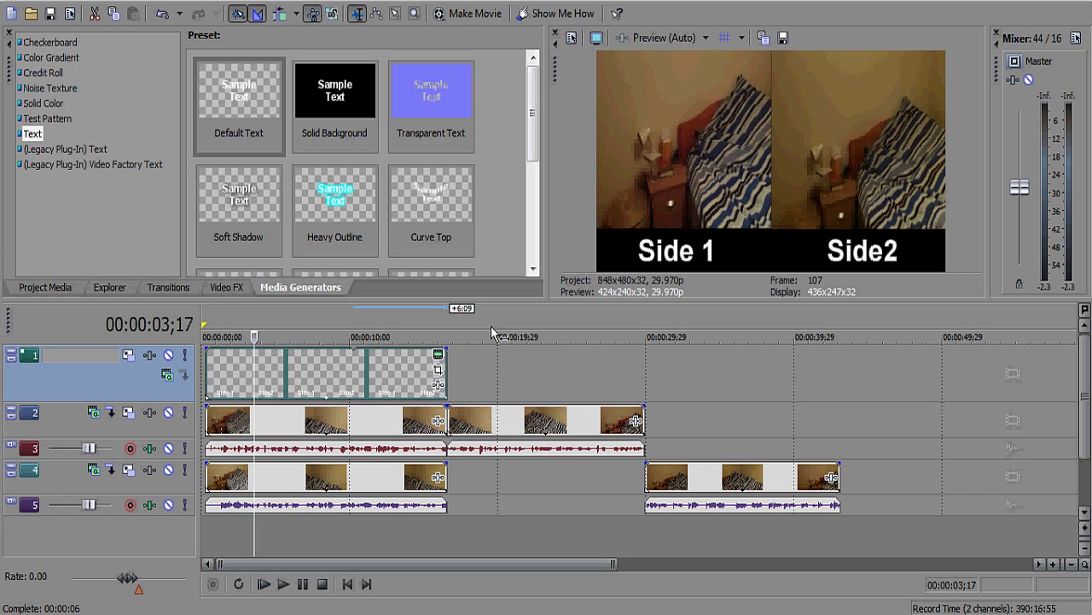
pyautogui.moveTo(249, 91); pyautogui.dragTo(457, 386)
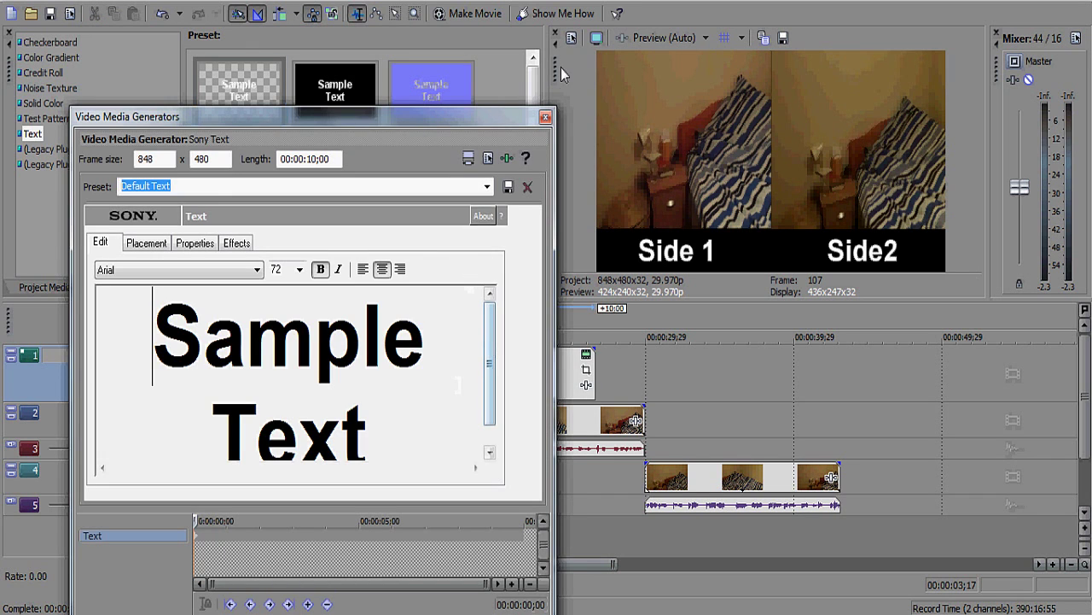
# Give the new Sample Text event a fade-out at its end
pyautogui.click(546, 116)
pyautogui.click(516, 319)
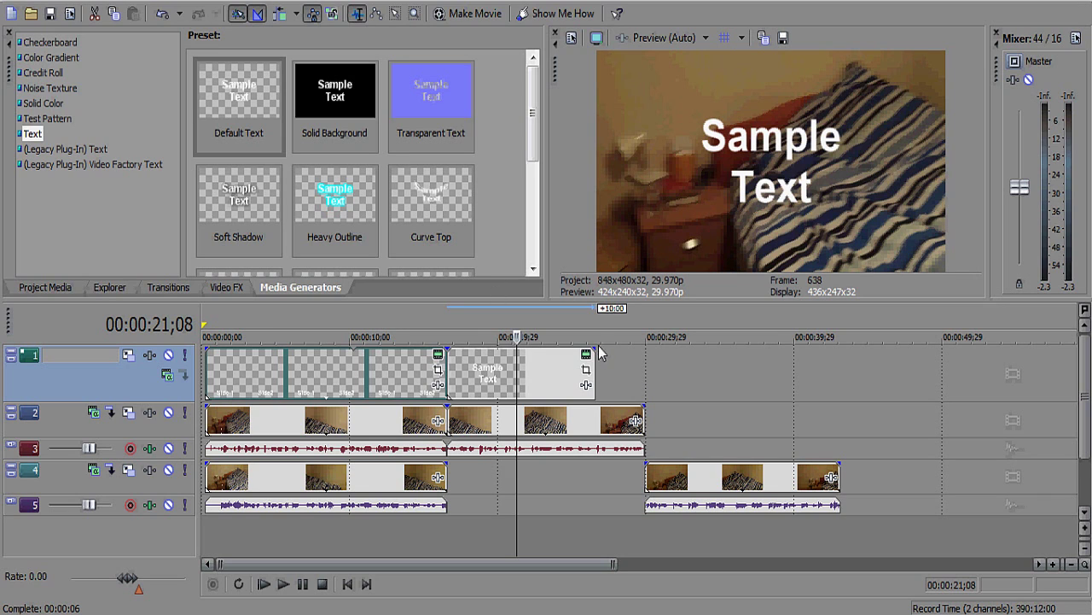
pyautogui.moveTo(600, 353)
pyautogui.mouseDown()
pyautogui.moveTo(556, 351)
pyautogui.moveTo(594, 380)
pyautogui.moveTo(541, 375)
pyautogui.mouseUp()
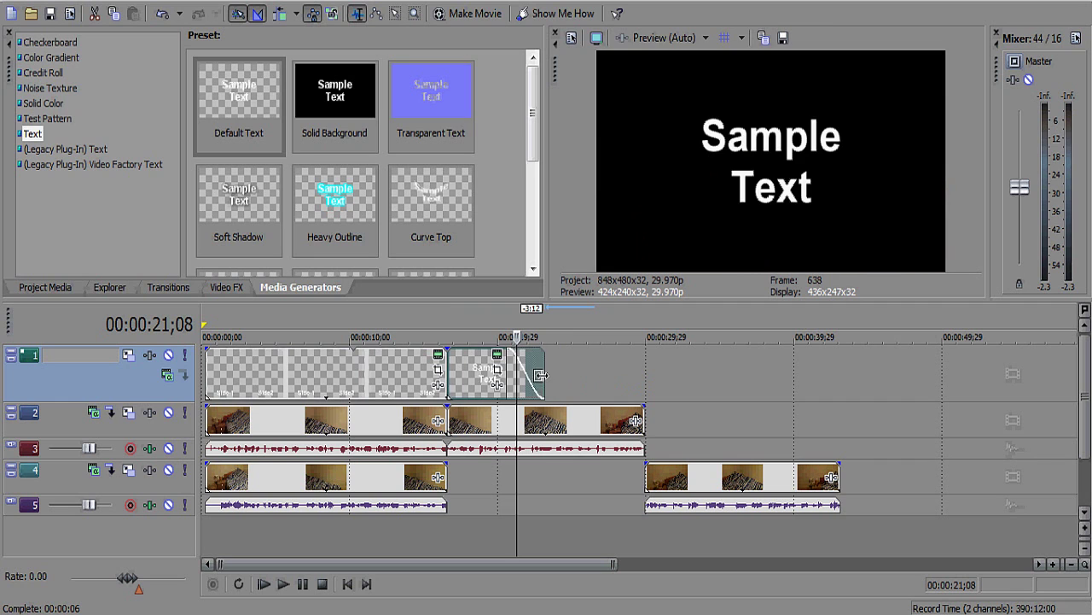
# Replace the new event's Sample Text with 'side 1 video and sound'
pyautogui.click(496, 354)
pyautogui.doubleClick(370, 426)
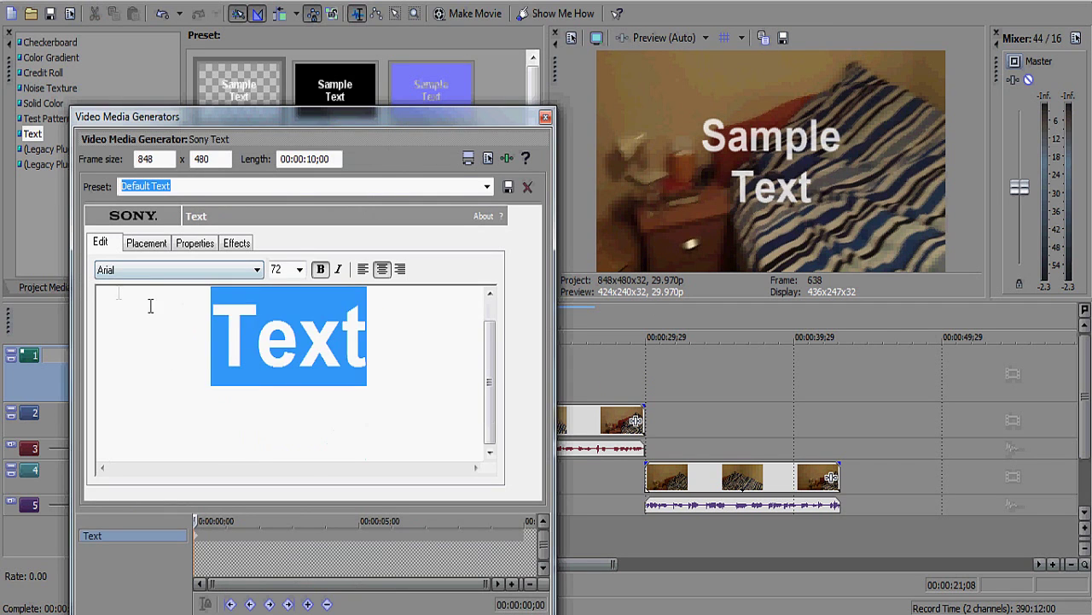
pyautogui.hotkey('ctrl', 'a')
pyautogui.write('sid')
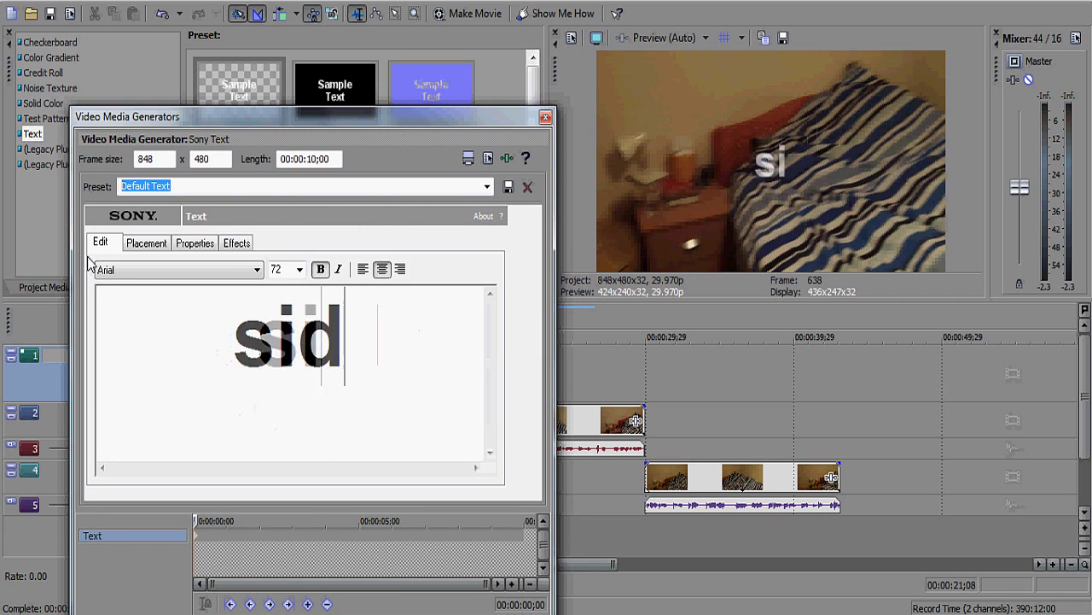
pyautogui.write('e 1 ')
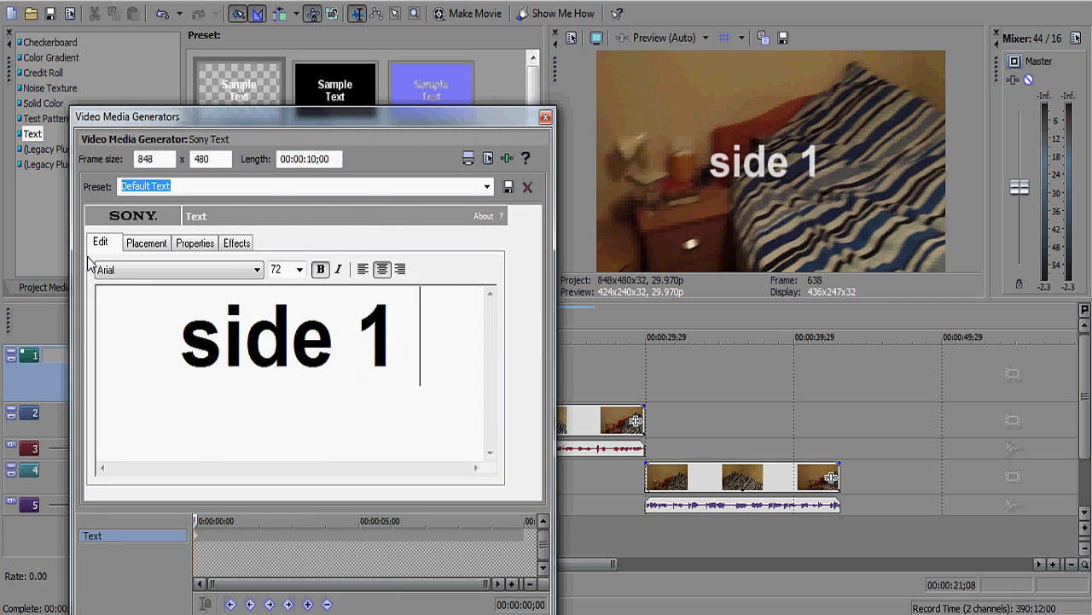
pyautogui.write('video and')
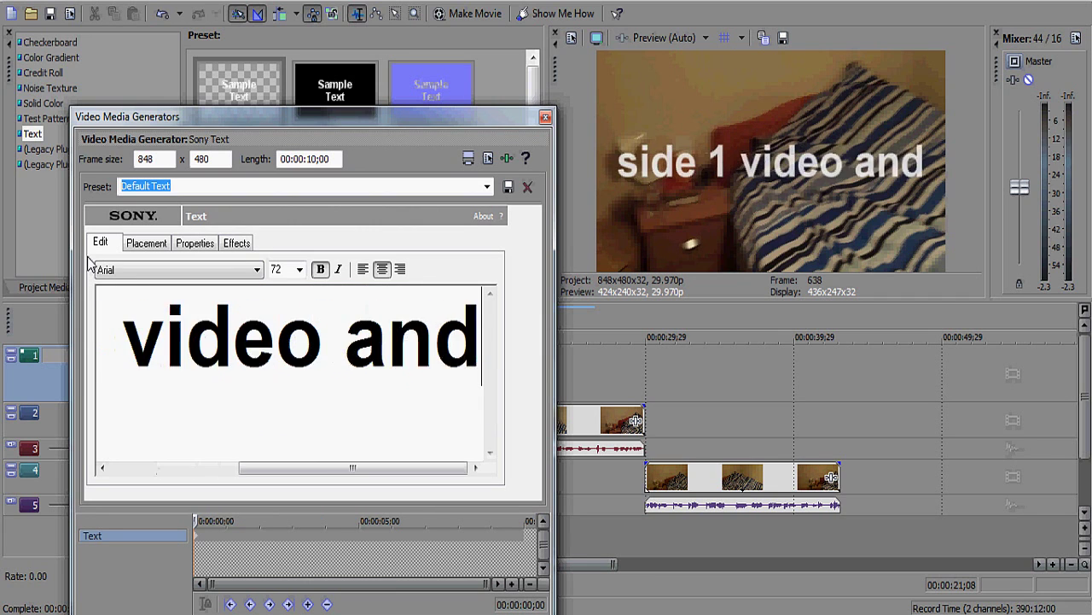
pyautogui.write(' sound')
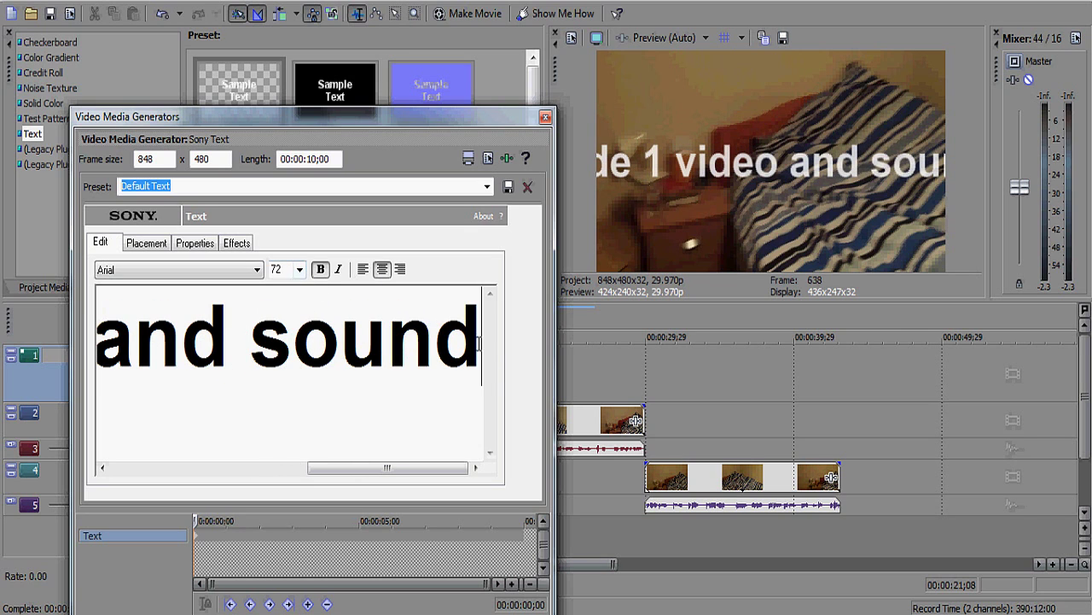
# Set the caption to 48 point and move it near the bottom of the frame
pyautogui.hotkey('ctrl', 'a')
pyautogui.click(300, 272)
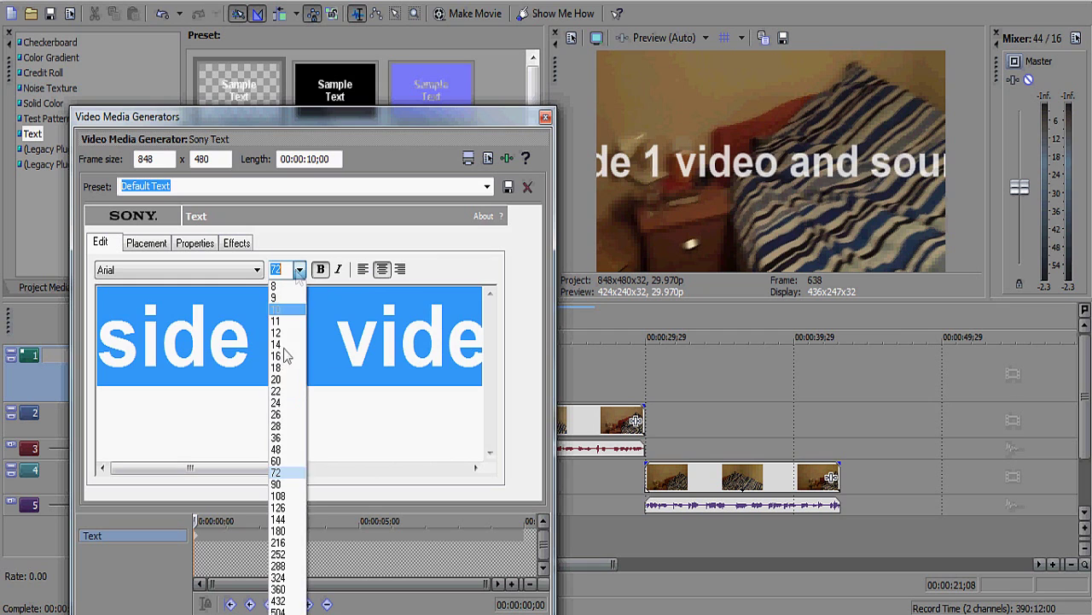
pyautogui.click(293, 450)
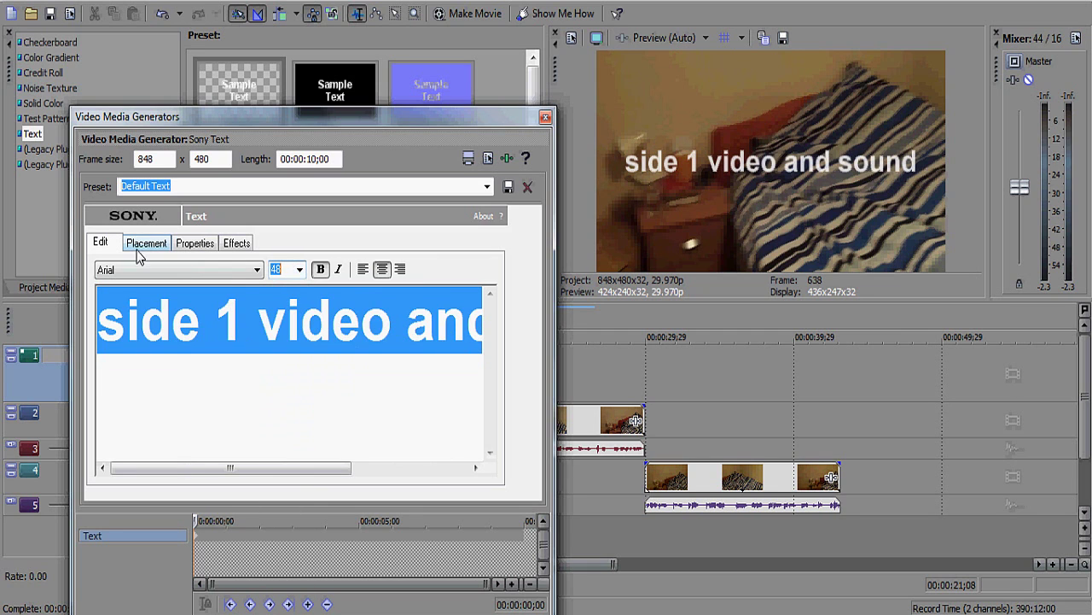
pyautogui.click(146, 243)
pyautogui.moveTo(197, 385); pyautogui.dragTo(184, 433)
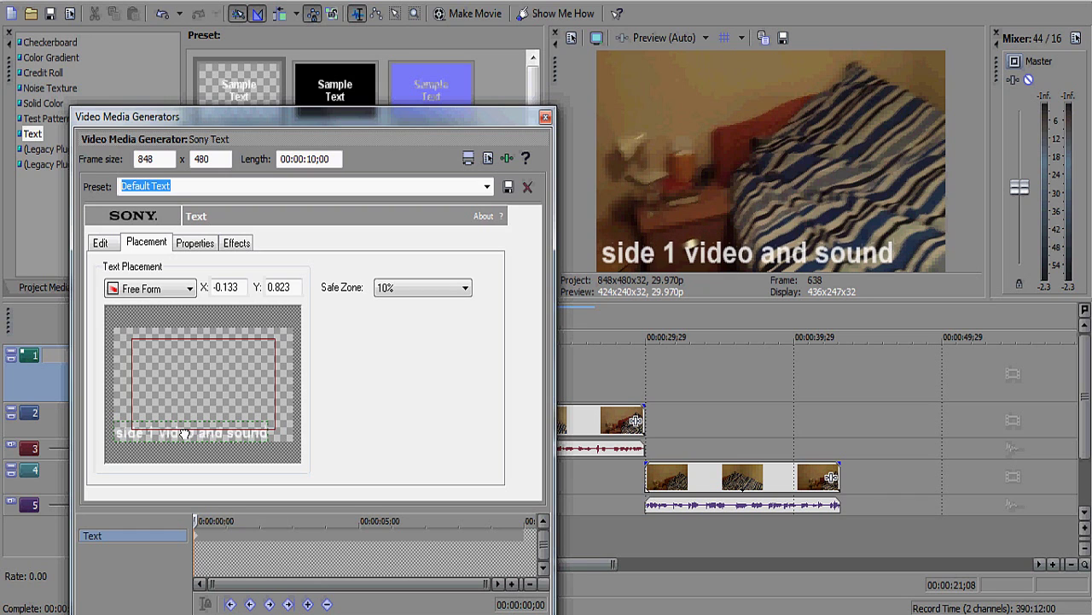
pyautogui.click(546, 118)
pyautogui.click(472, 311)
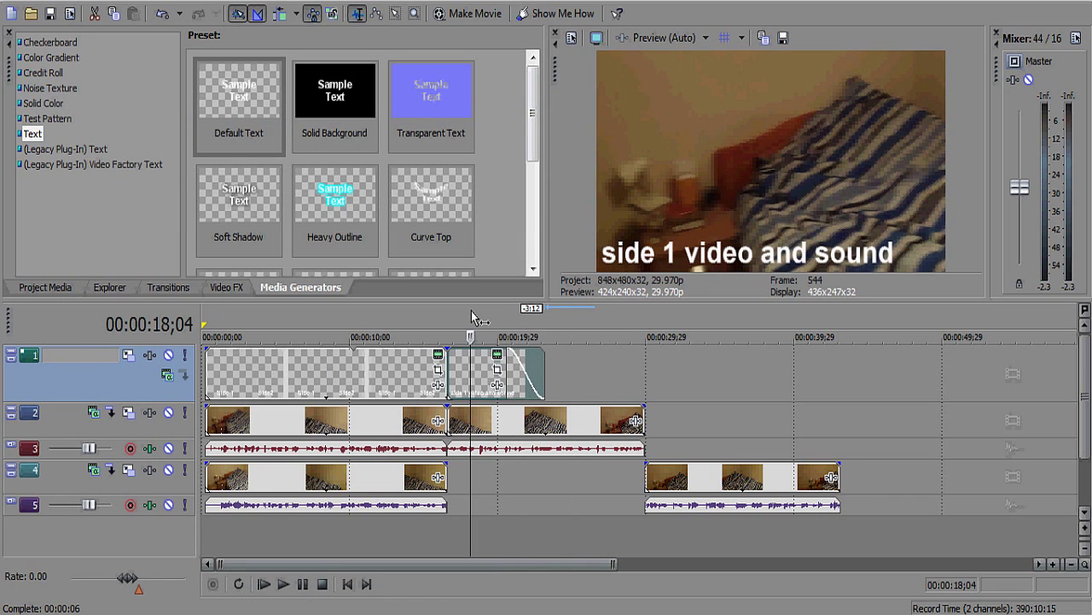
pyautogui.click(343, 322)
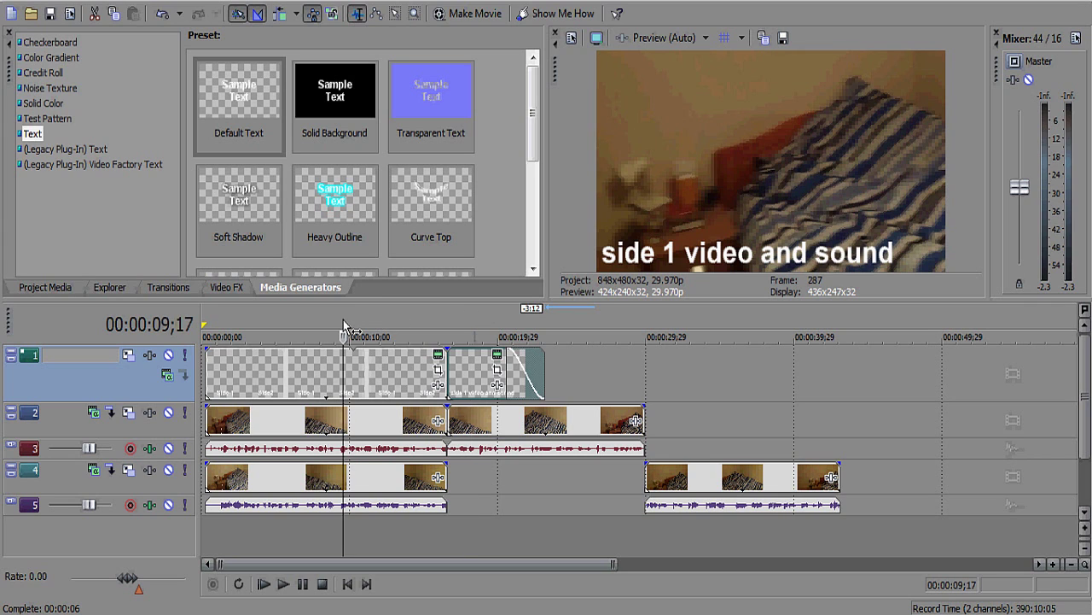
pyautogui.click(590, 322)
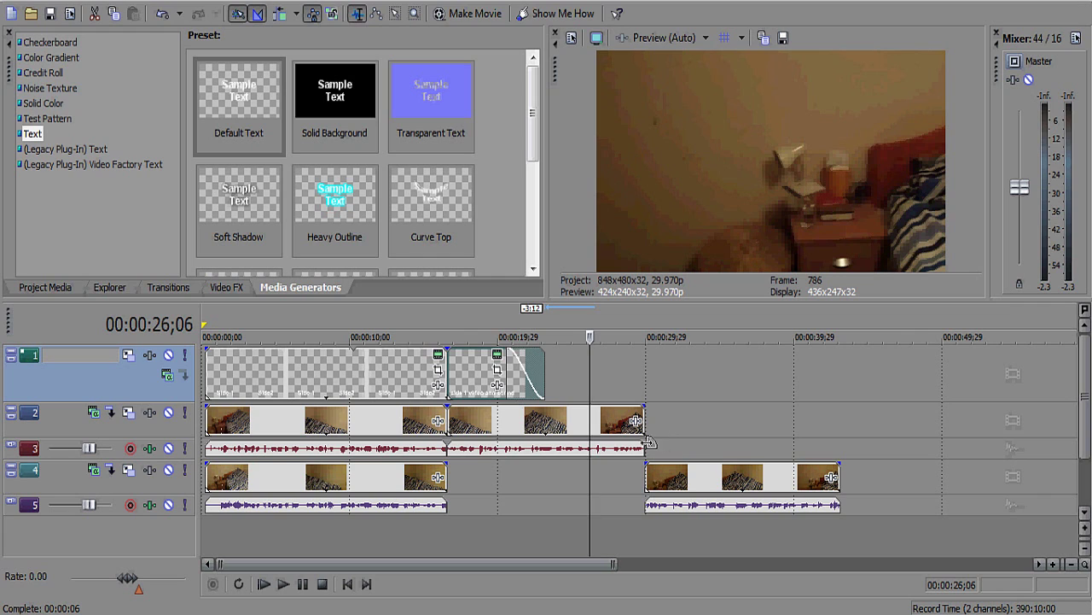
pyautogui.moveTo(542, 414)
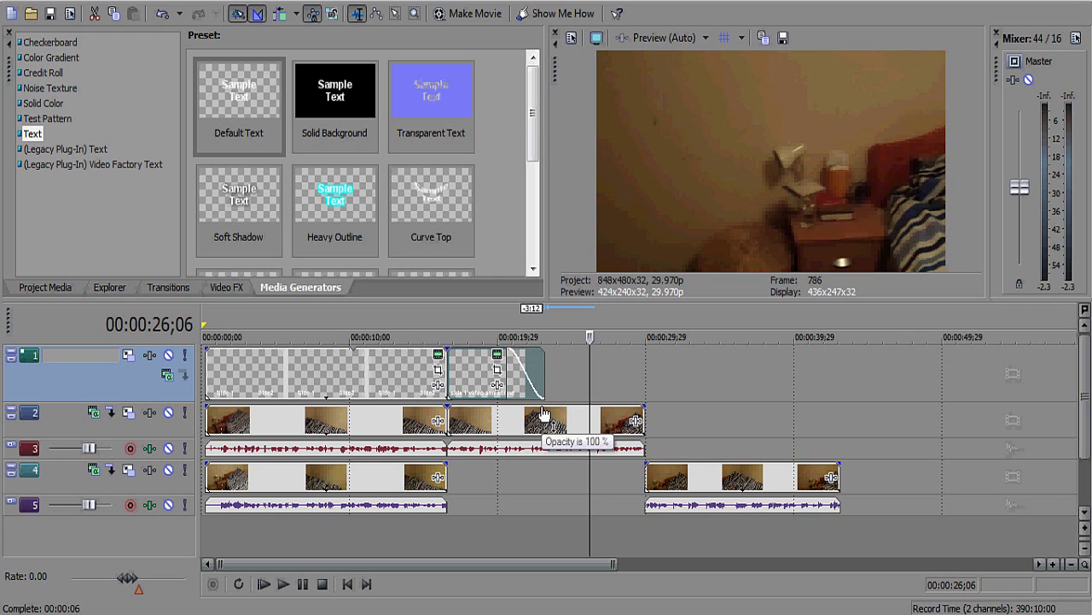
pyautogui.click(731, 319)
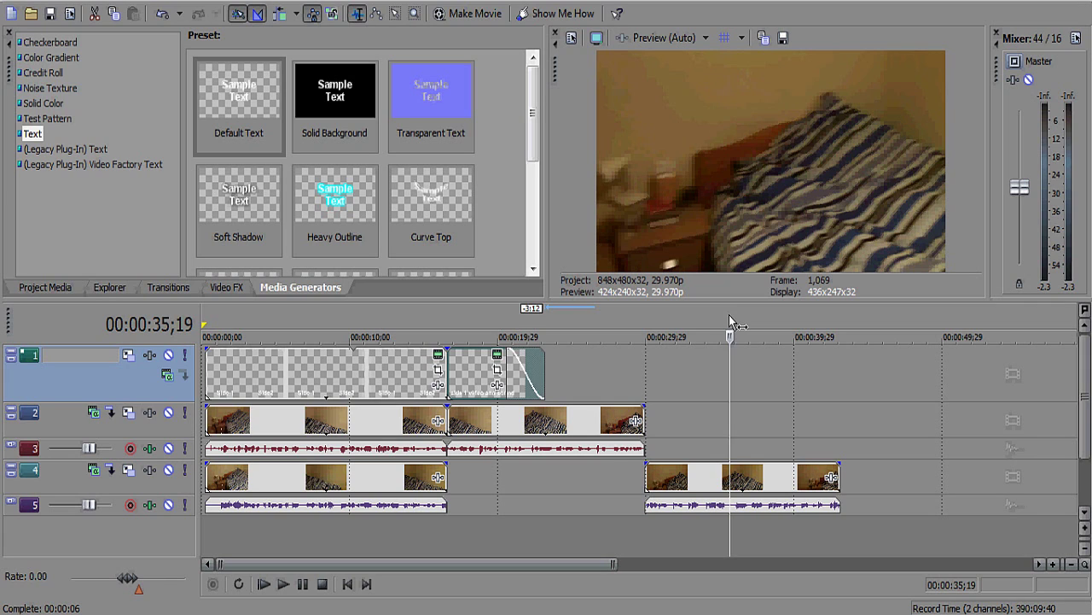
pyautogui.click(334, 311)
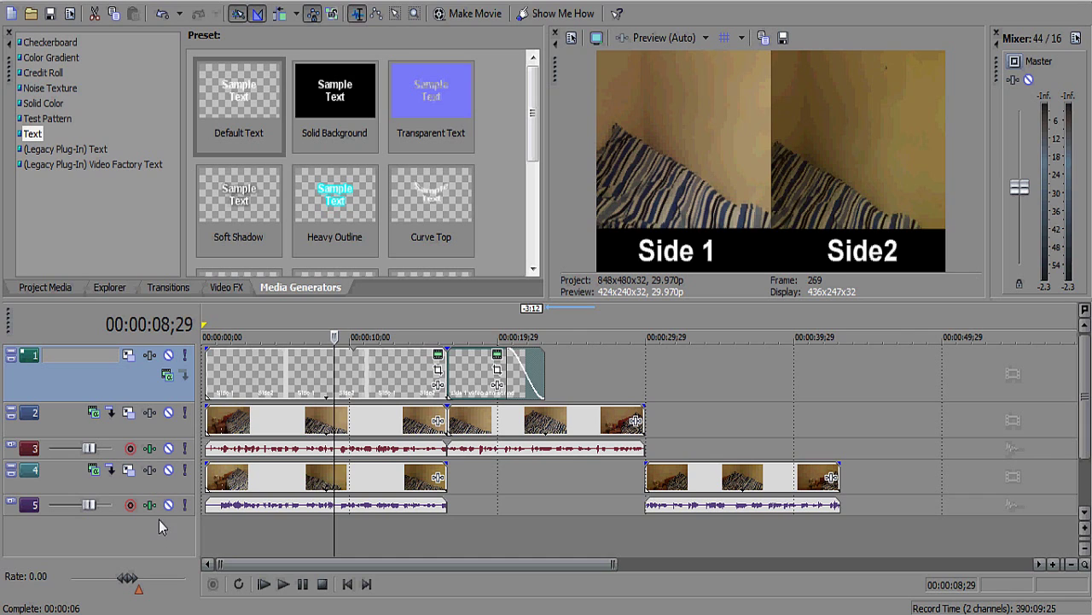
# Make the bottom audio track taller and play the opening from near the start
pyautogui.moveTo(158, 517); pyautogui.dragTo(159, 547)
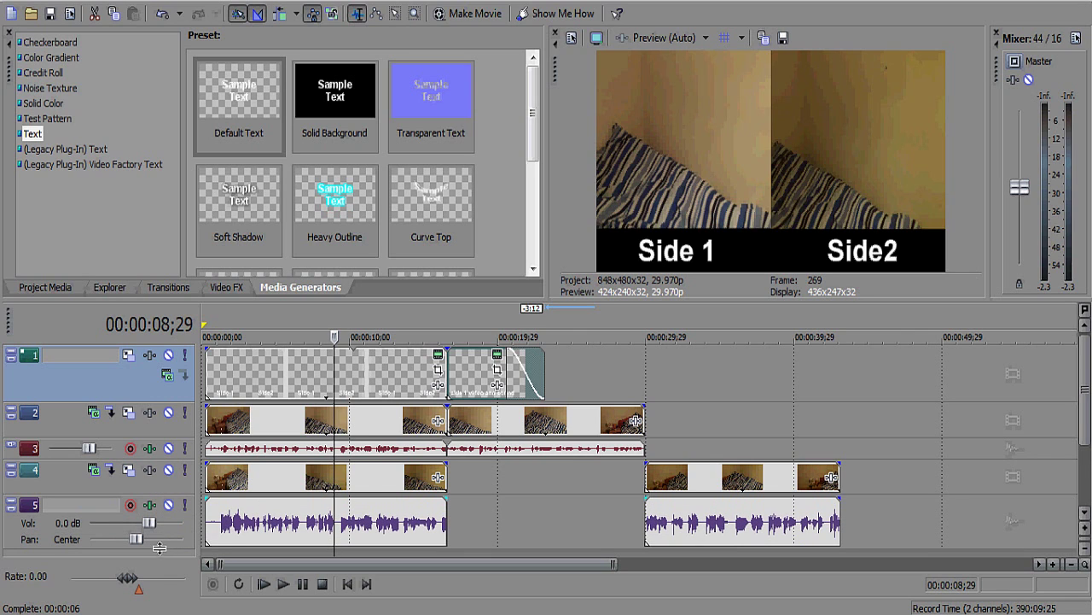
pyautogui.click(253, 321)
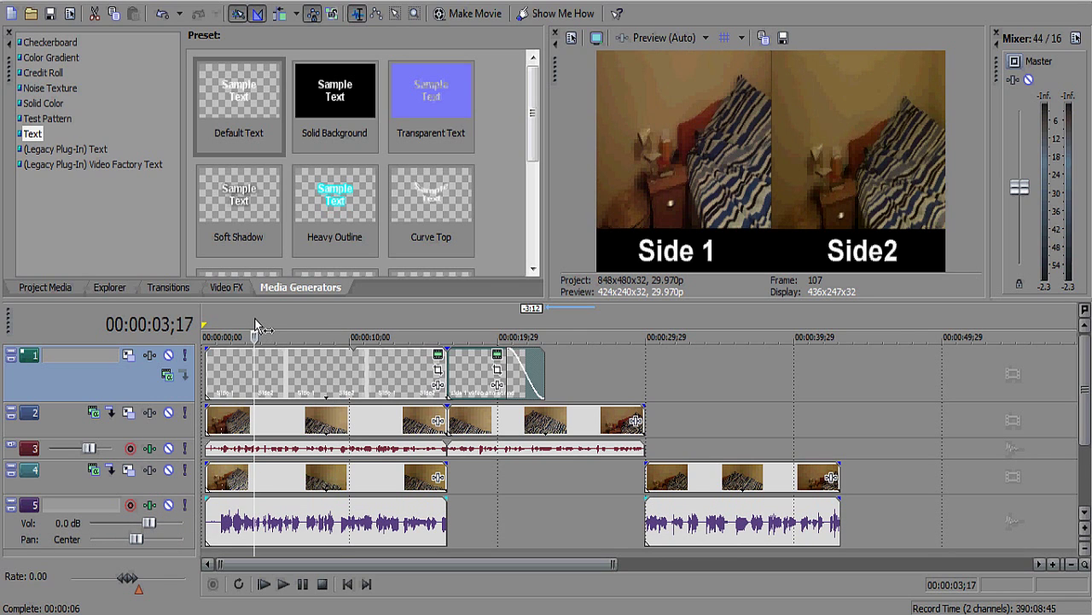
pyautogui.press('space')
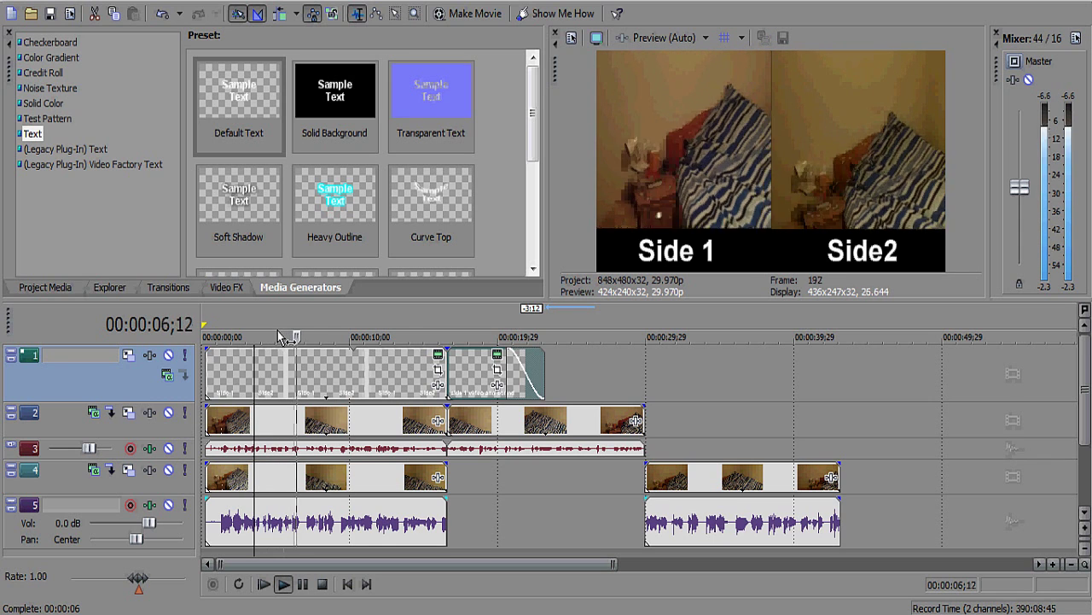
pyautogui.press('space')
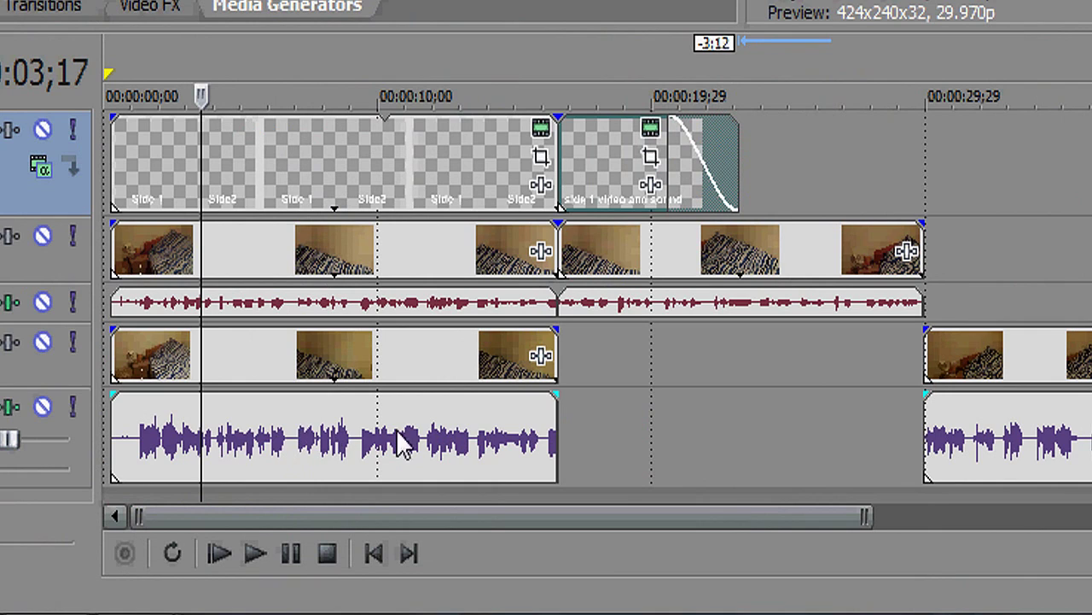
# Ungroup the first audio clip on the bottom track from its video and delete it
pyautogui.click(290, 440)
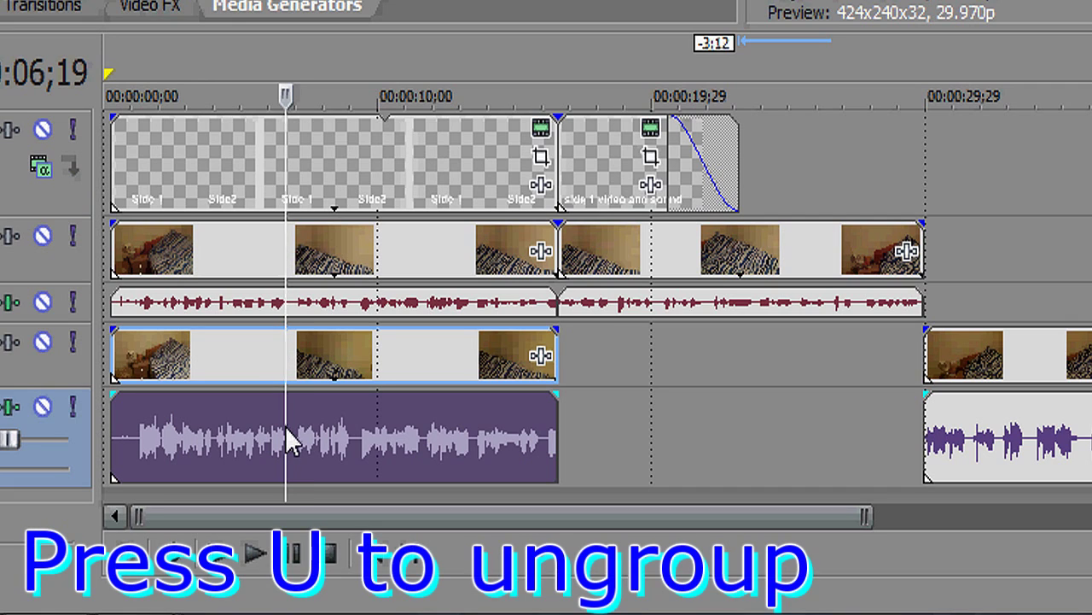
pyautogui.press('u')
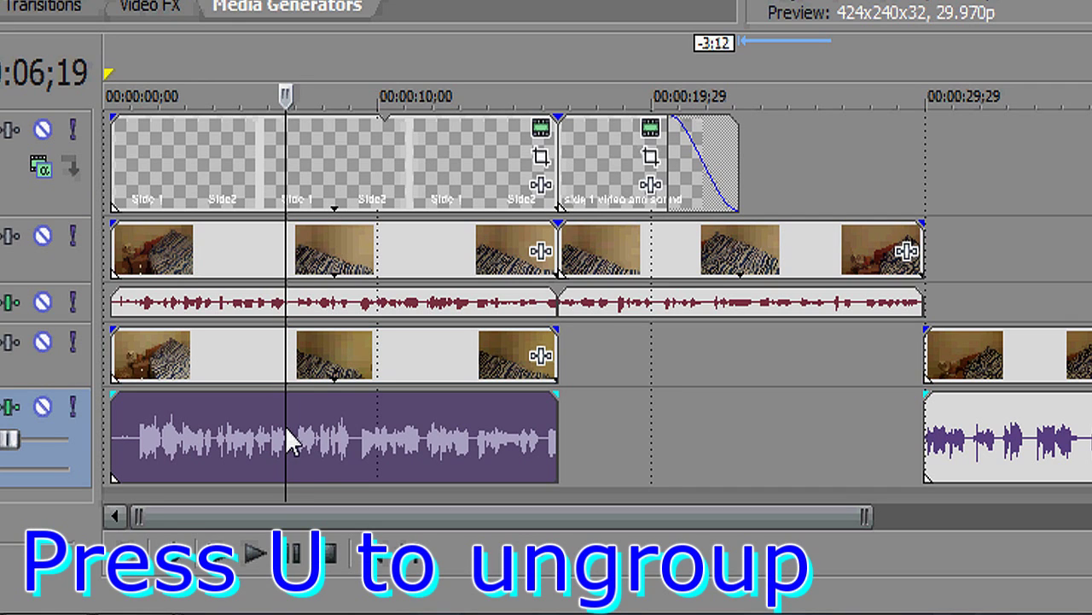
pyautogui.click(320, 413)
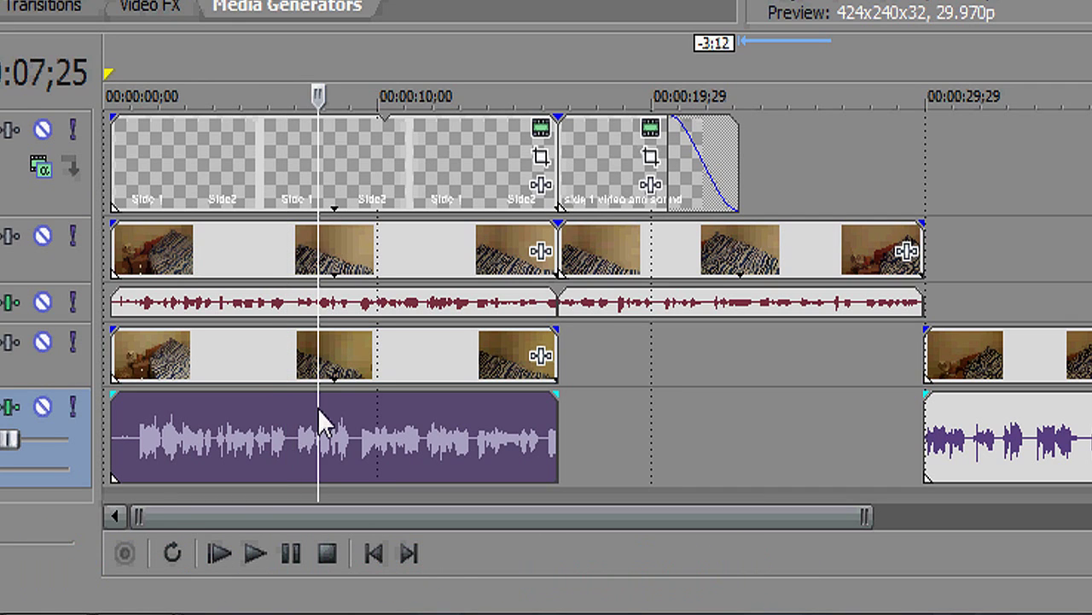
pyautogui.press('Delete')
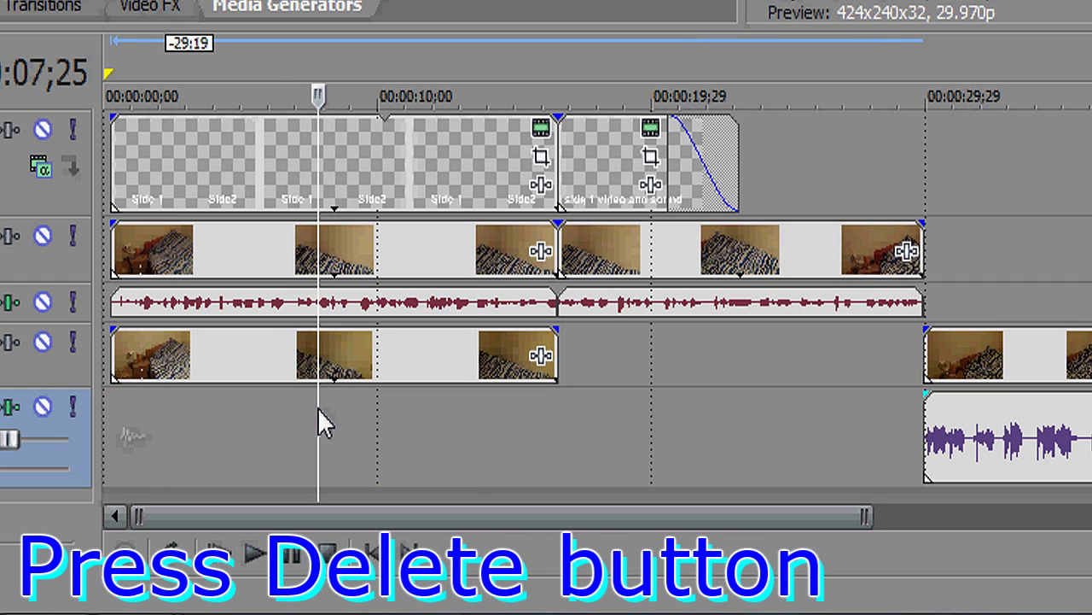
pyautogui.click(144, 413)
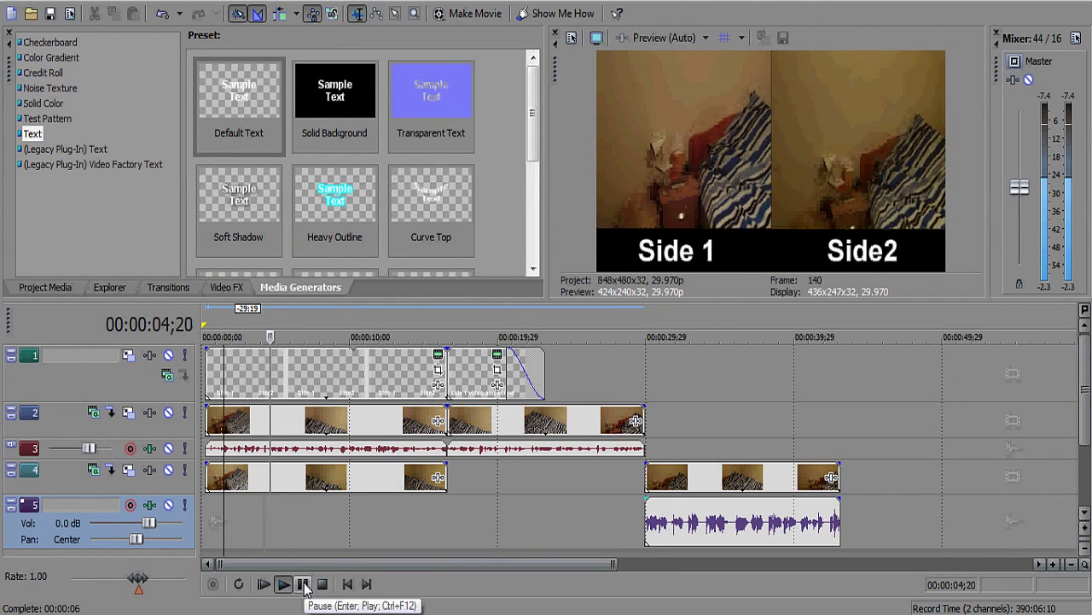
pyautogui.click(303, 584)
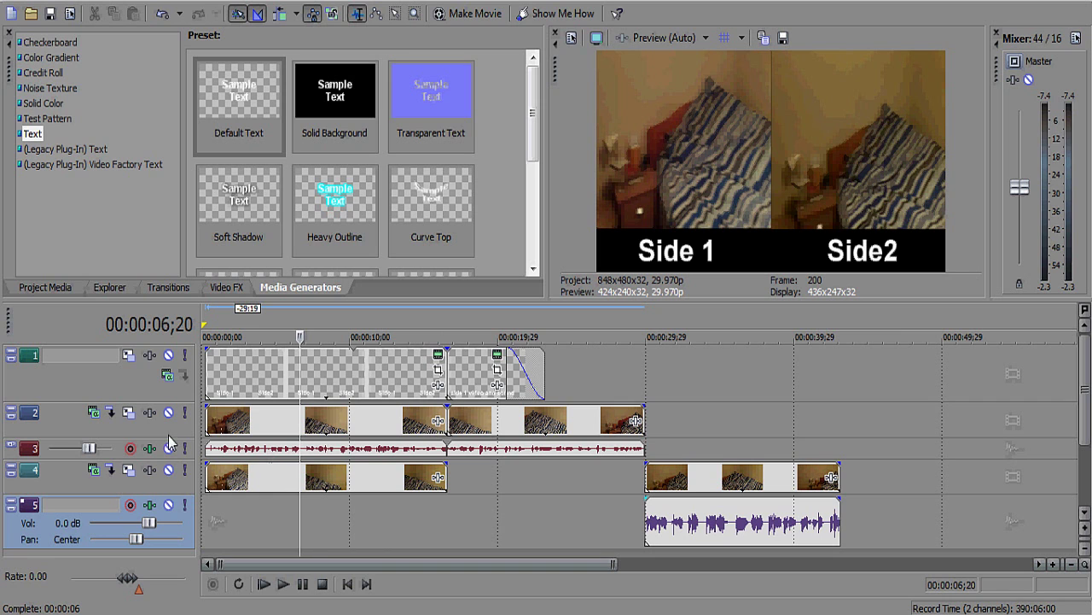
# Widen the video preview area, then restore the first video track's height
pyautogui.moveTo(170, 444); pyautogui.dragTo(170, 490)
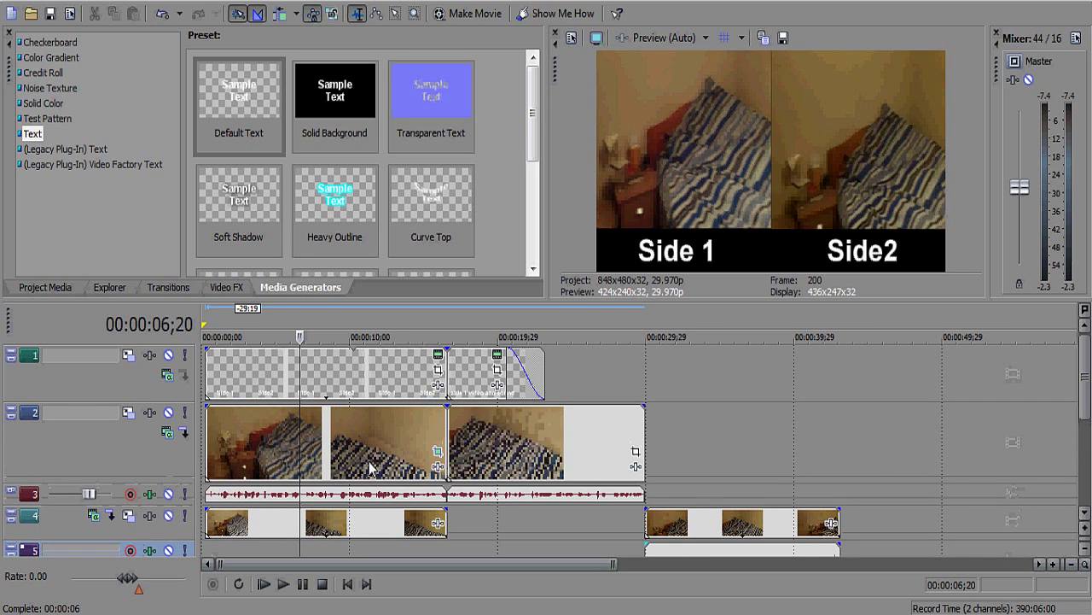
pyautogui.click(437, 453)
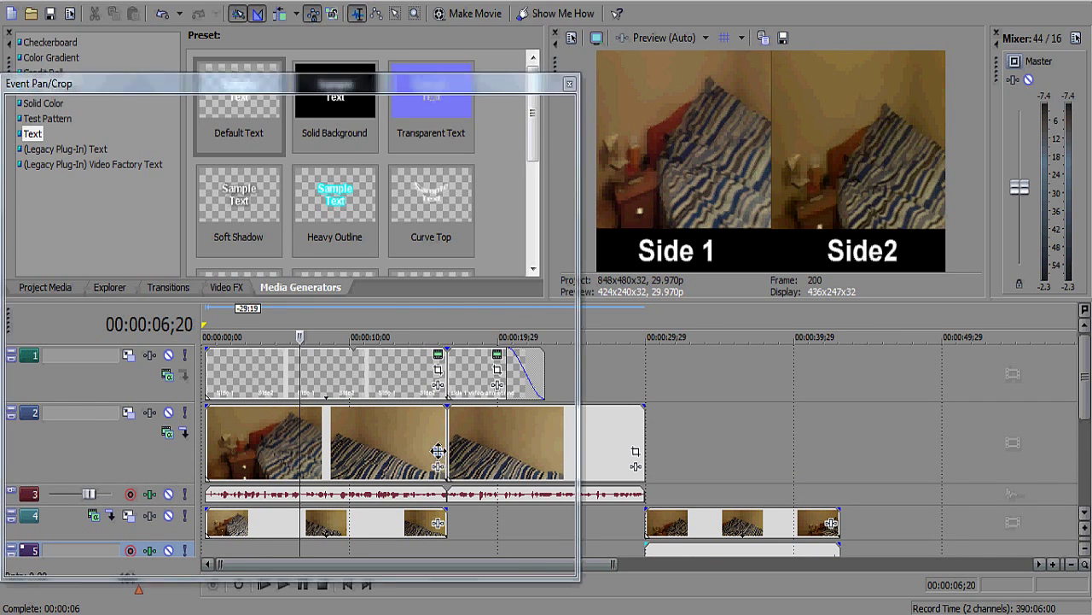
pyautogui.scroll(-5, 368, 354)
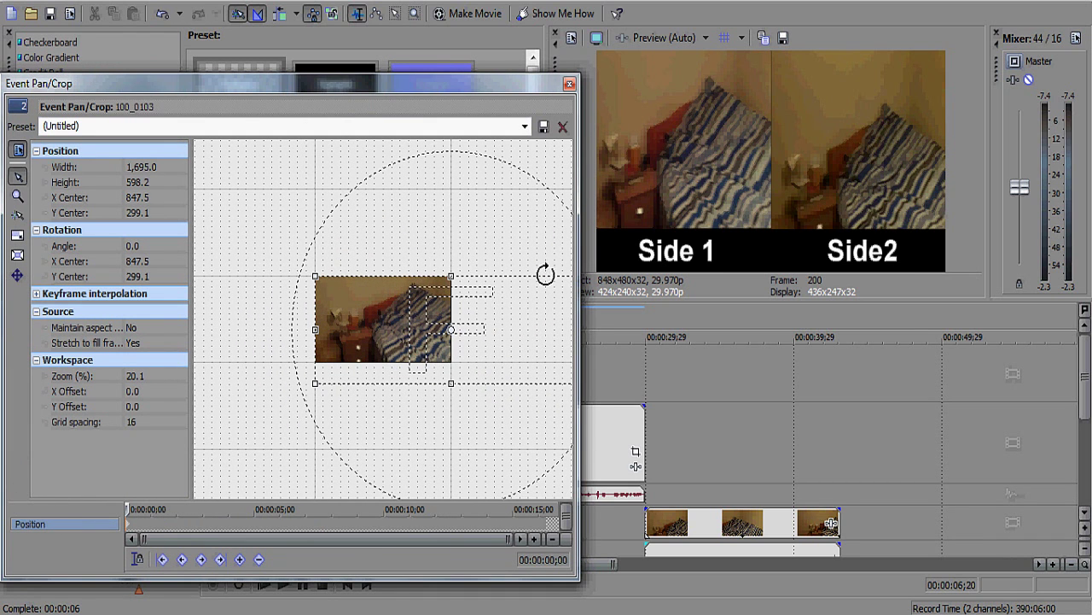
pyautogui.click(569, 84)
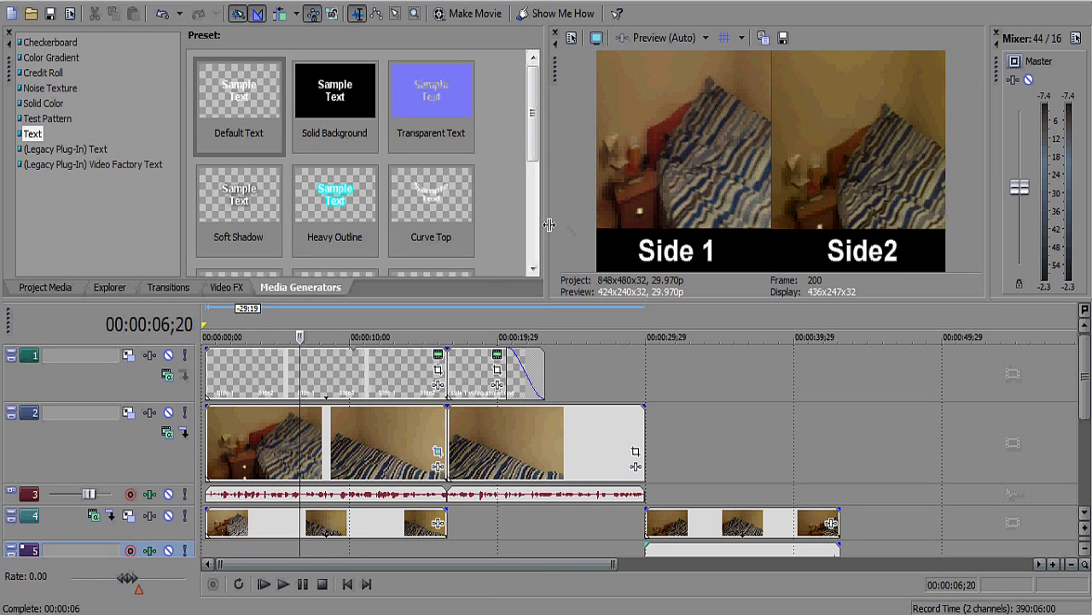
pyautogui.moveTo(548, 224); pyautogui.dragTo(454, 227)
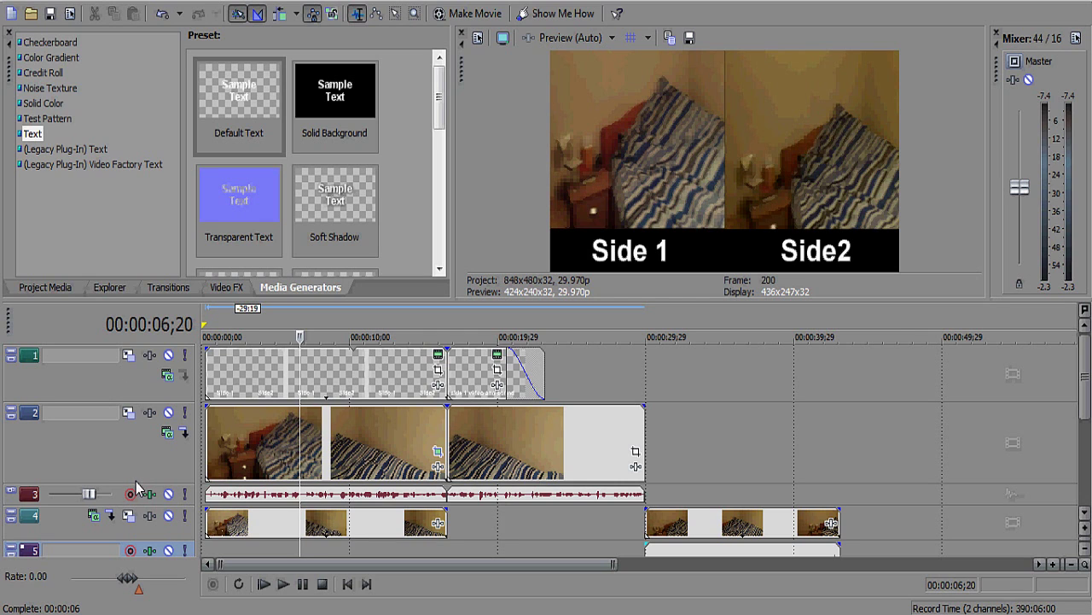
pyautogui.moveTo(137, 483); pyautogui.dragTo(143, 444)
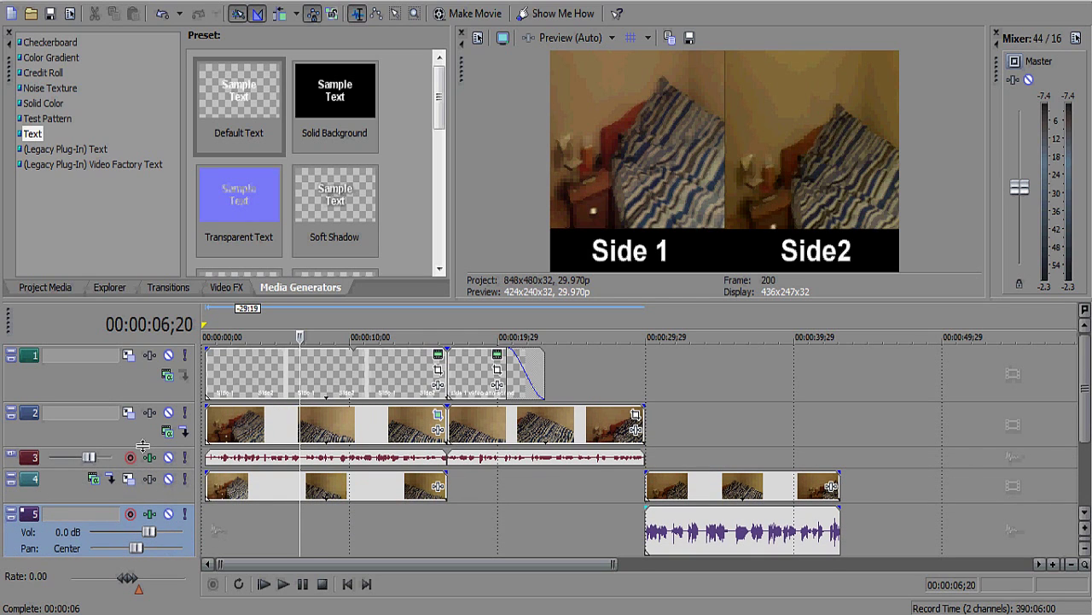